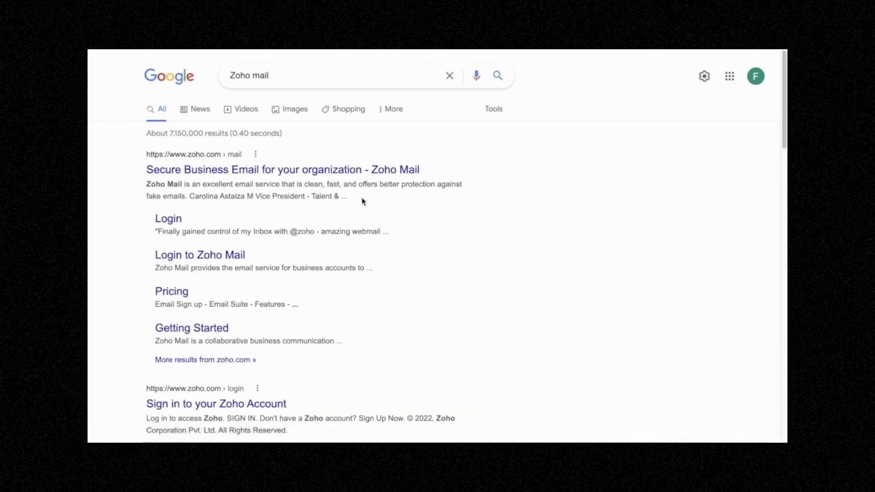
- Open the Zoho Mail business email site from the Google results for 'Zoho mail'
{"action": "left_click", "coordinate": [255, 170]}
- Go to Zoho Mail's pricing plans and choose the Forever Free plan
{"action": "scroll", "coordinate": [383, 217], "scroll_direction": "down", "scroll_amount": 2}
{"action": "scroll", "coordinate": [383, 217], "scroll_direction": "down", "scroll_amount": 20}
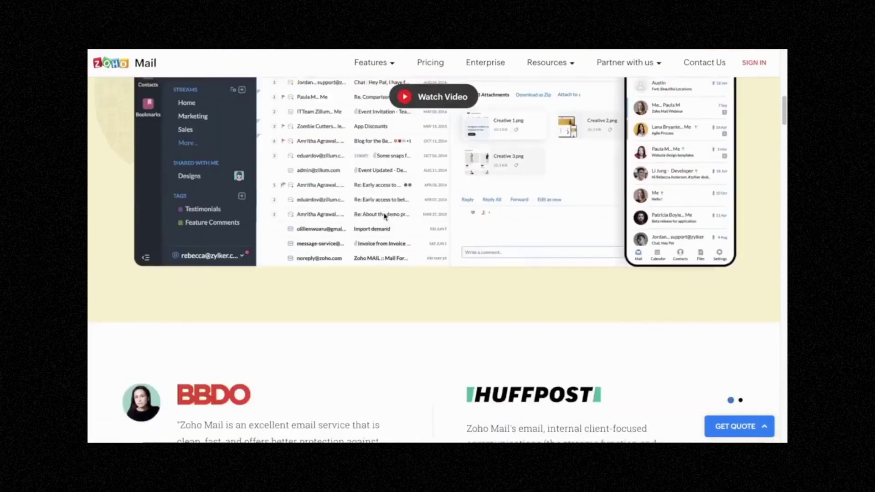
{"action": "left_click", "coordinate": [415, 71]}
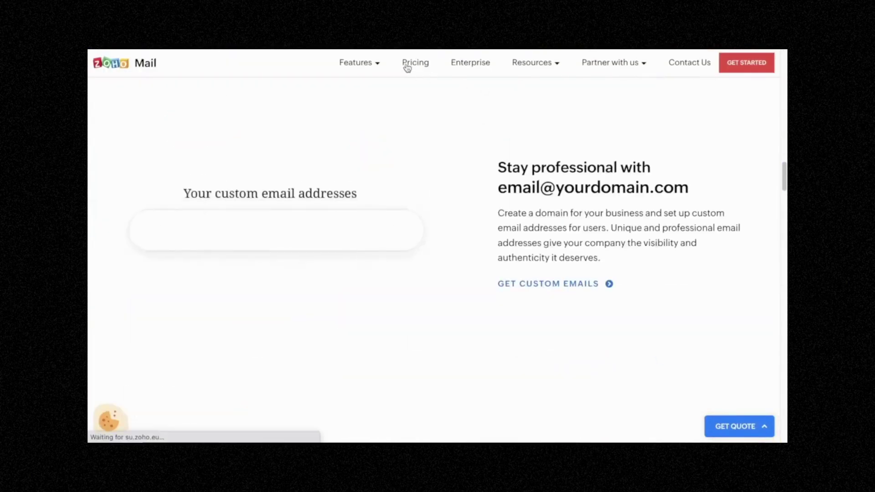
{"action": "scroll", "coordinate": [396, 160], "scroll_direction": "down", "scroll_amount": 2}
{"action": "scroll", "coordinate": [393, 168], "scroll_direction": "down", "scroll_amount": 2}
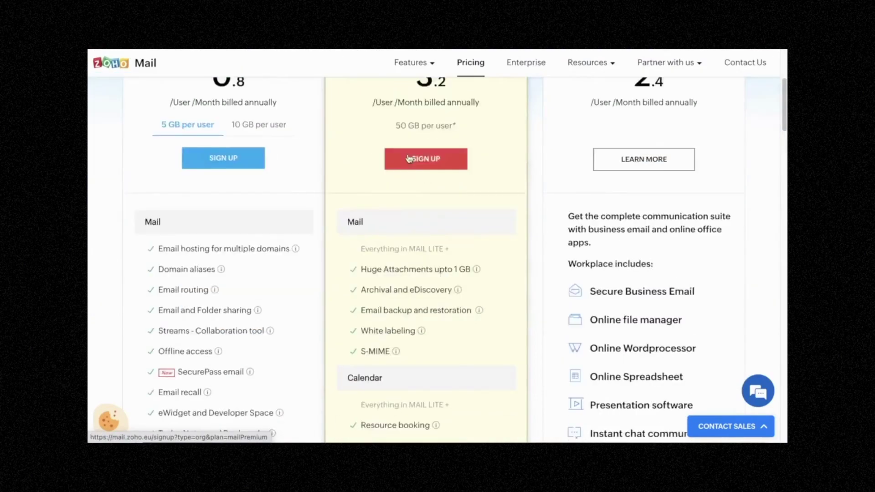
{"action": "scroll", "coordinate": [409, 159], "scroll_direction": "down", "scroll_amount": 15}
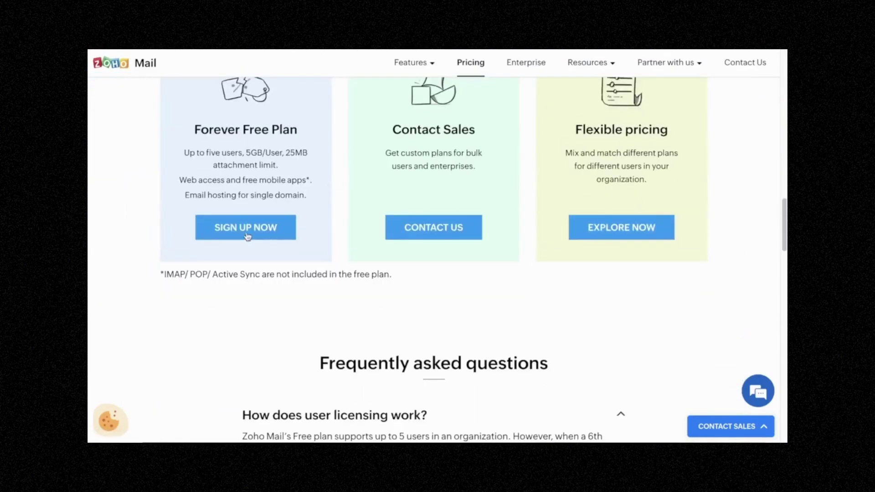
{"action": "left_click", "coordinate": [247, 233]}
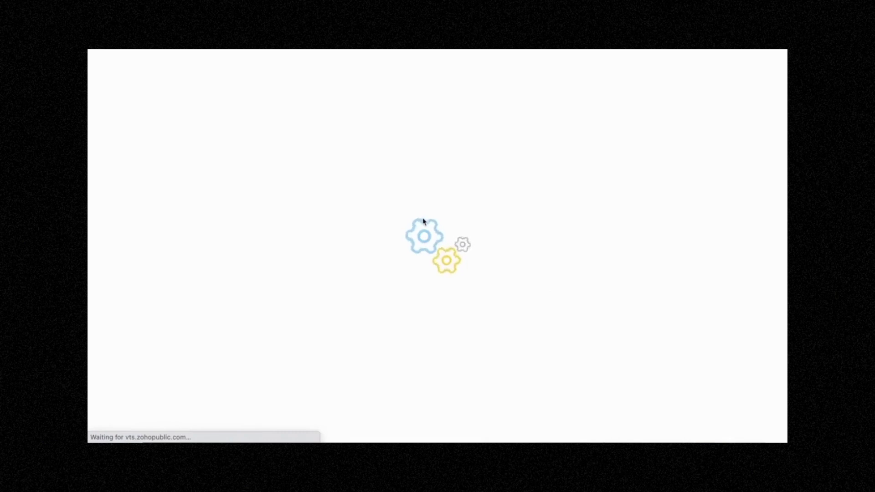
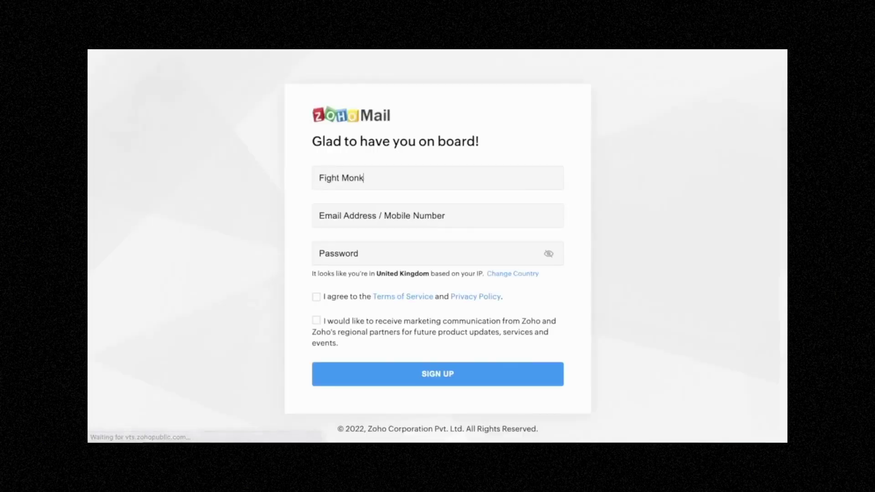
- Sign up as Fight Monk with the store's Gmail address and a password, accepting the terms
{"action": "key", "text": "Tab"}
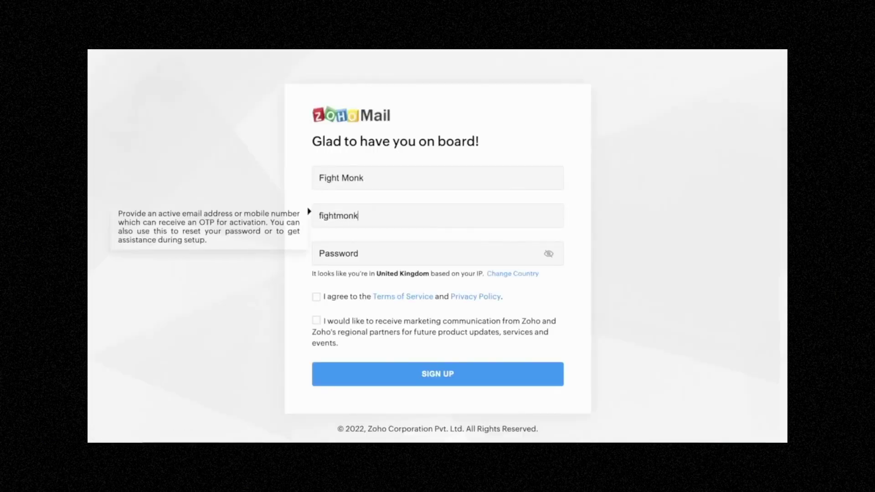
{"action": "key", "text": "Tab"}
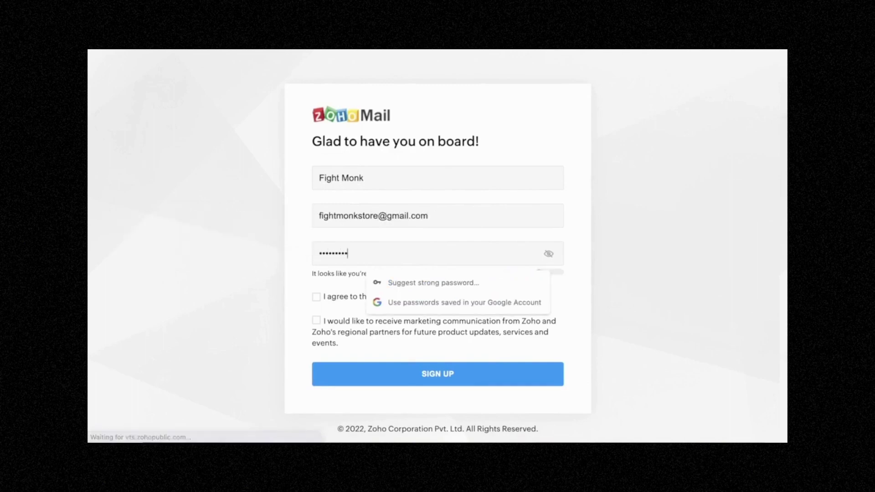
{"action": "left_click", "coordinate": [267, 226]}
{"action": "left_click", "coordinate": [315, 311]}
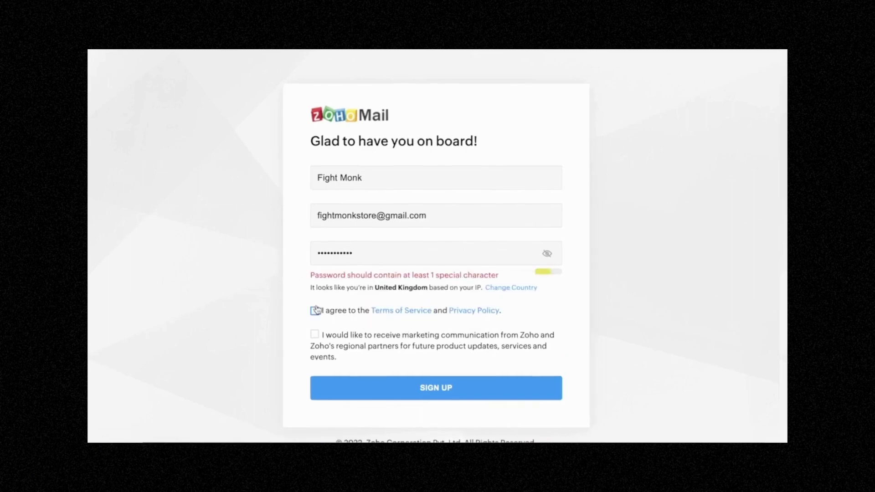
{"action": "type", "text": "!"}
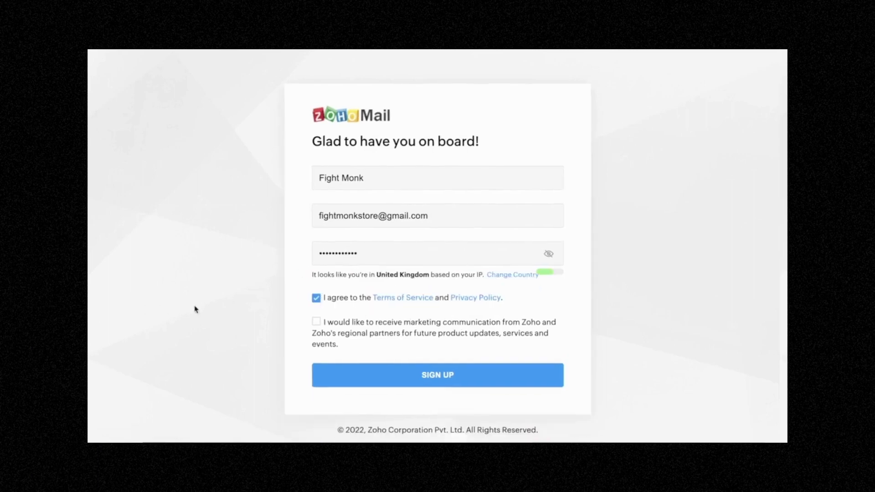
{"action": "left_click", "coordinate": [342, 375]}
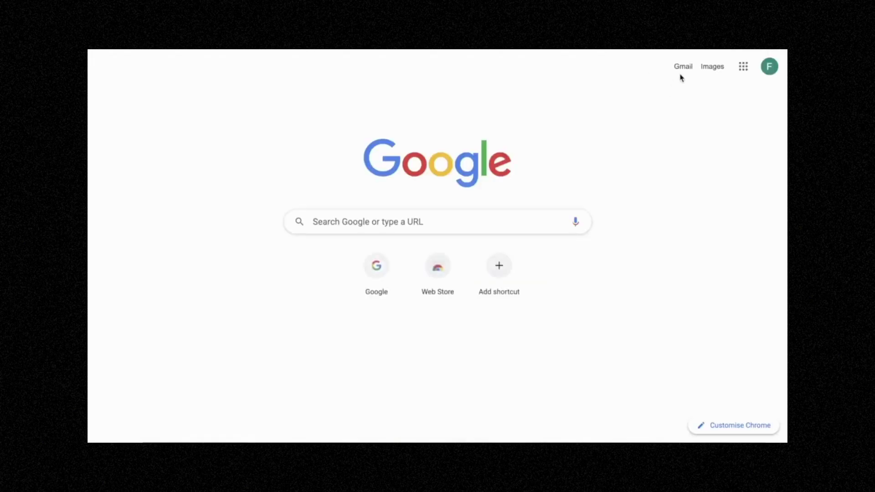
- Copy the Zoho verification code from its email in Gmail for the OTP field
{"action": "left_click", "coordinate": [683, 70]}
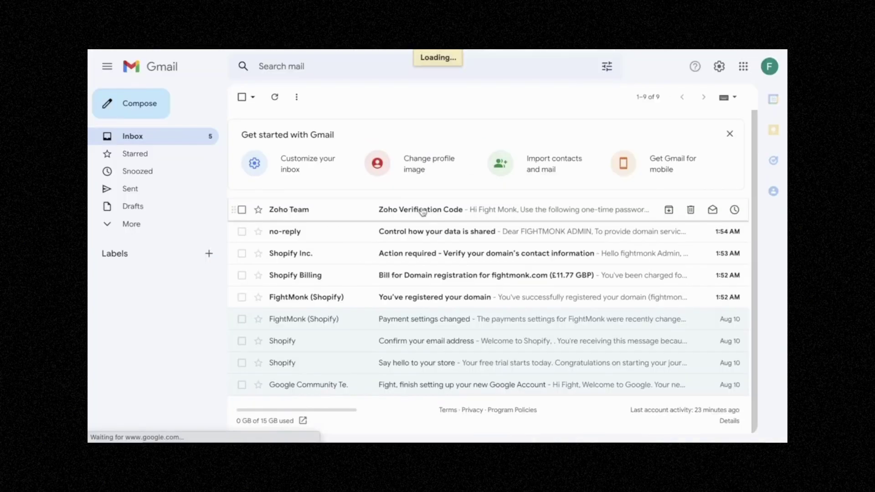
{"action": "left_click", "coordinate": [423, 209]}
{"action": "right_click", "coordinate": [294, 297]}
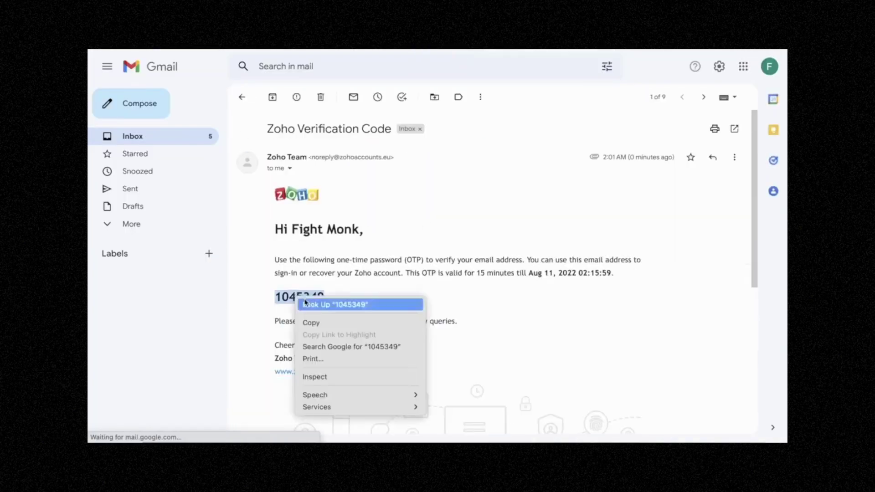
{"action": "left_click", "coordinate": [333, 326]}
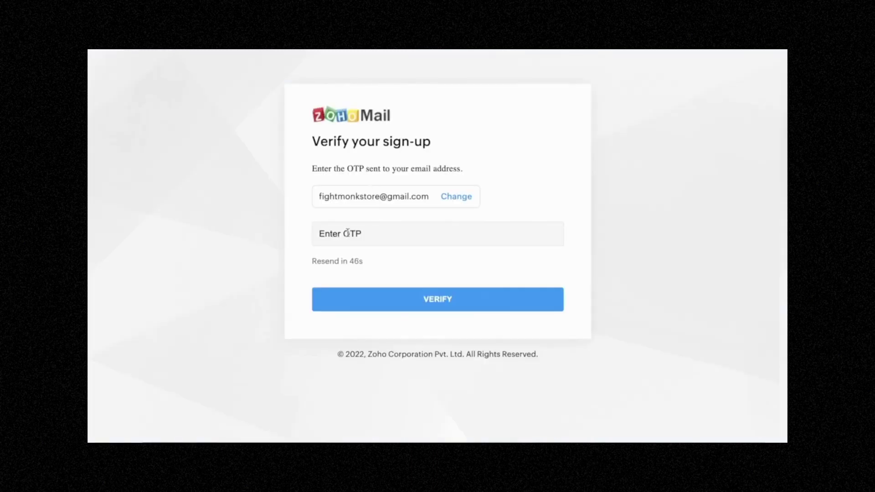
{"action": "right_click", "coordinate": [347, 232]}
- Verify the sign-up with the pasted code and enter domain fightmonk.com and organization FightMonk
{"action": "left_click", "coordinate": [376, 304]}
{"action": "left_click", "coordinate": [382, 303]}
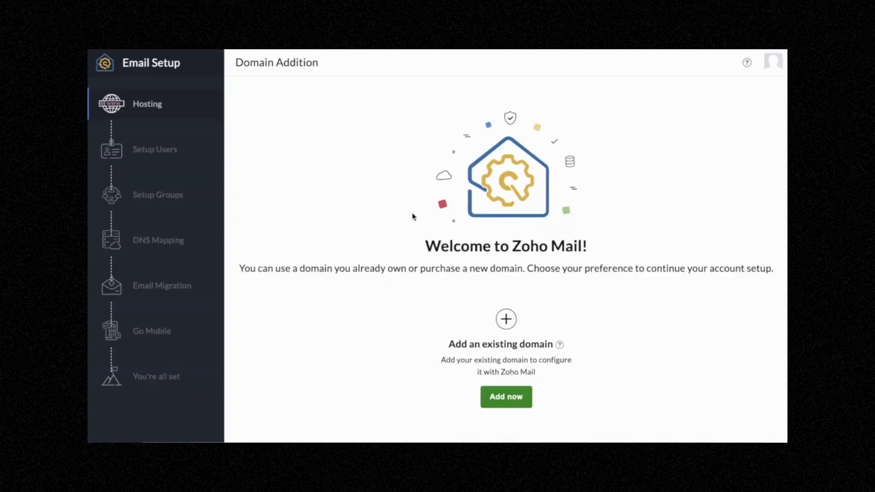
{"action": "left_click", "coordinate": [505, 401]}
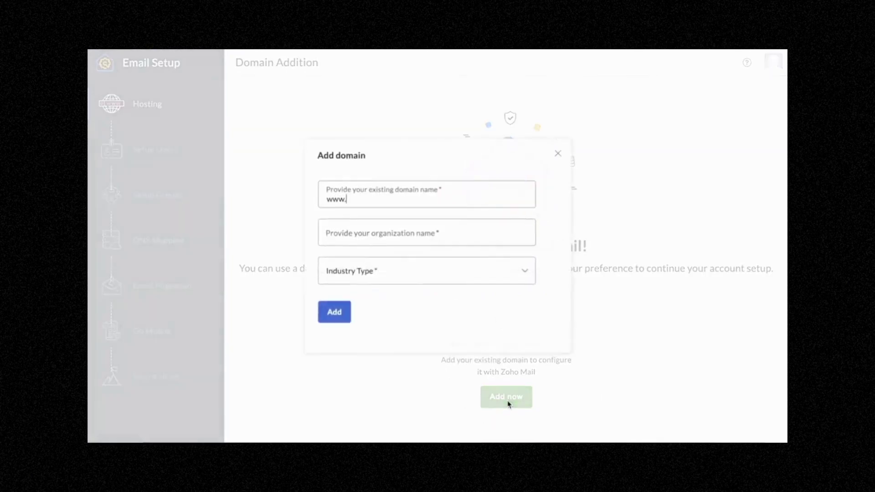
{"action": "type", "text": "fightmonk.com"}
{"action": "left_click", "coordinate": [400, 225]}
{"action": "type", "text": "Fig"}
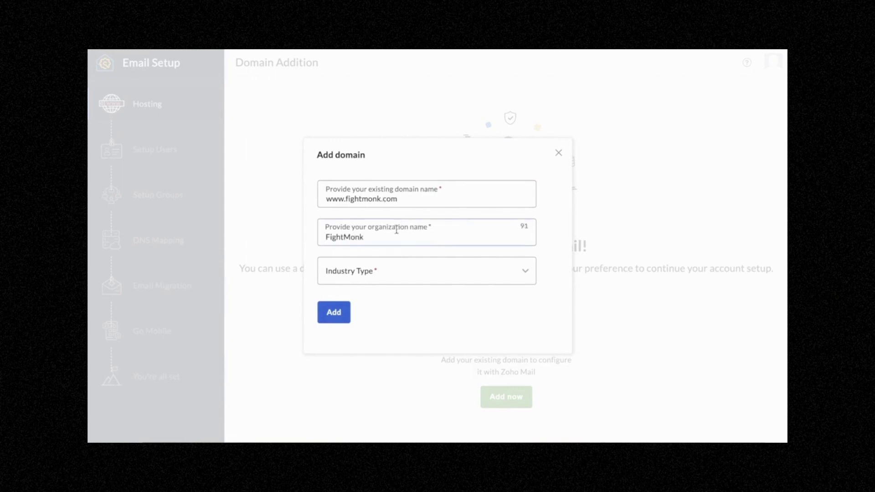
- Choose Retail & E-Commerce as the industry, add the domain, and proceed to domain verification
{"action": "left_click", "coordinate": [372, 272]}
{"action": "scroll", "coordinate": [393, 335], "scroll_direction": "down", "scroll_amount": 3}
{"action": "scroll", "coordinate": [394, 337], "scroll_direction": "down", "scroll_amount": 6}
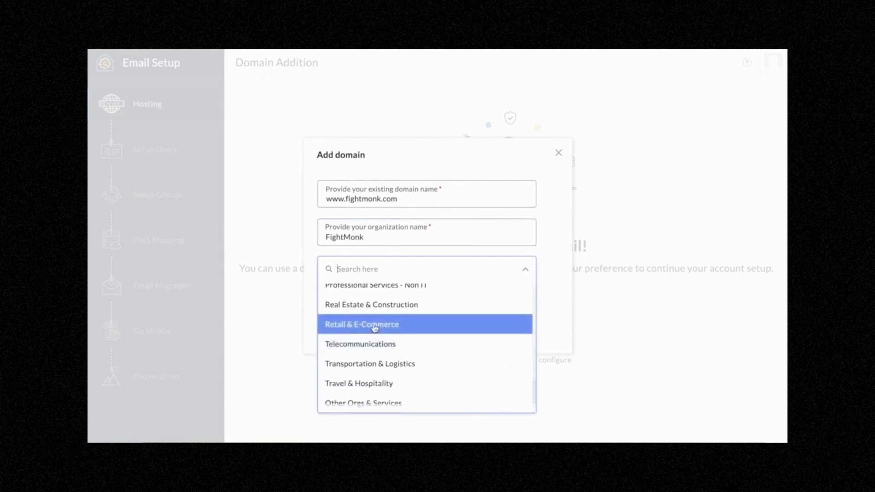
{"action": "left_click", "coordinate": [375, 326]}
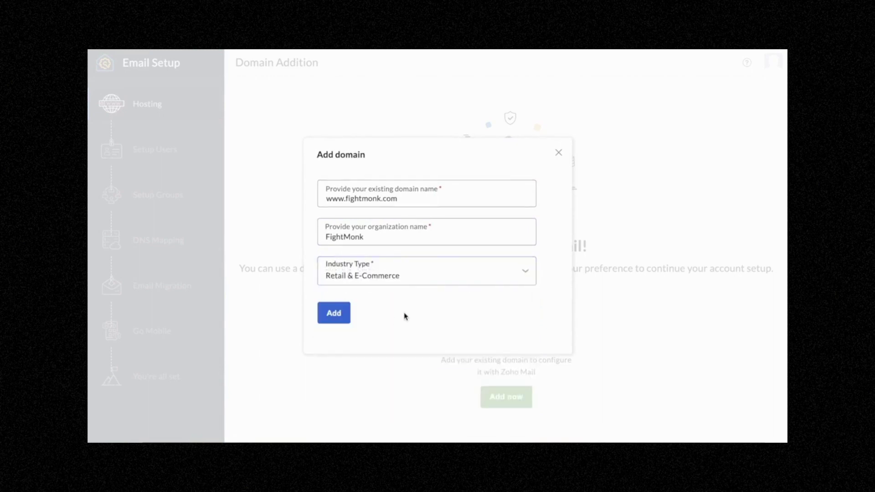
{"action": "left_click", "coordinate": [337, 316]}
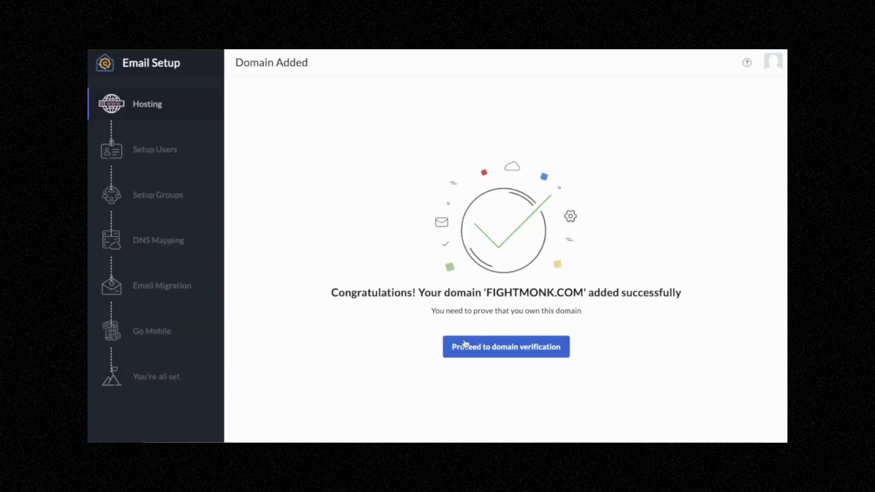
{"action": "left_click", "coordinate": [465, 344]}
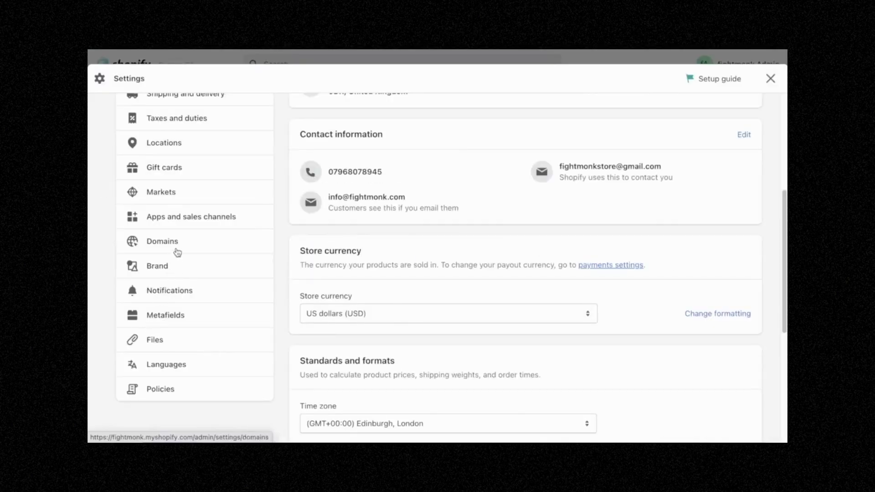
- Go to fightmonk.com's DNS settings in Shopify and edit its existing TXT record
{"action": "left_click", "coordinate": [175, 249]}
{"action": "left_click", "coordinate": [430, 217]}
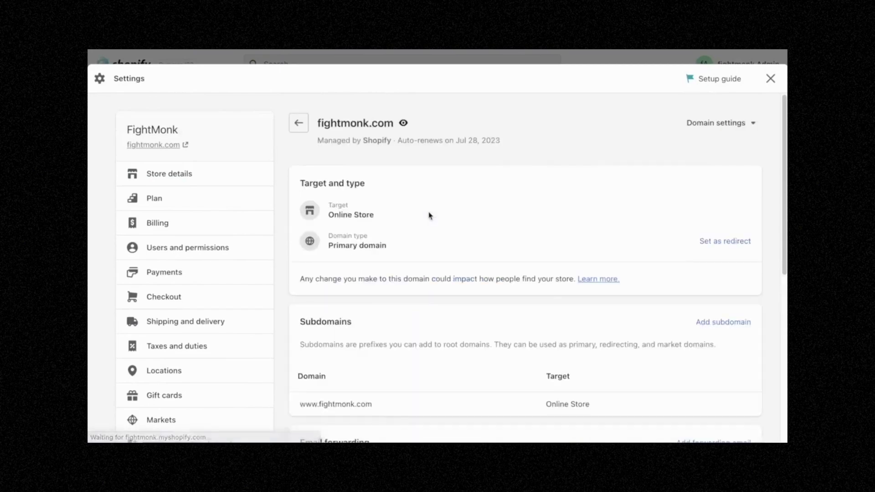
{"action": "left_click", "coordinate": [717, 131]}
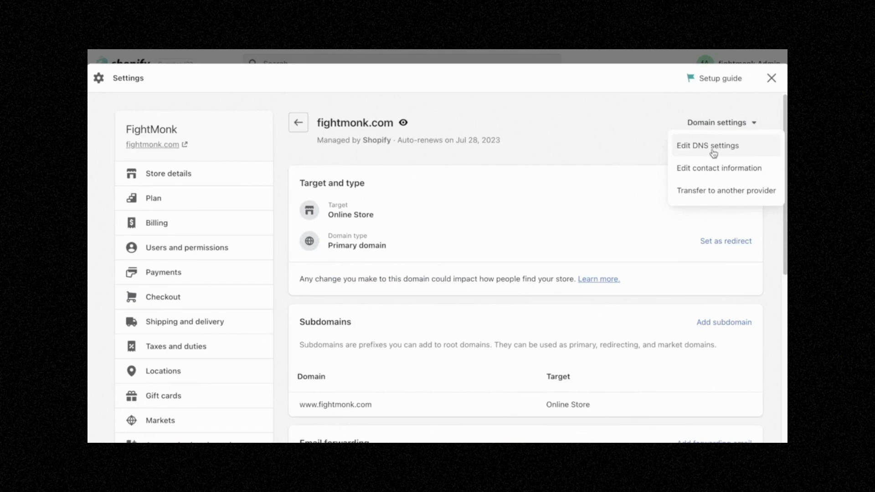
{"action": "left_click", "coordinate": [714, 152]}
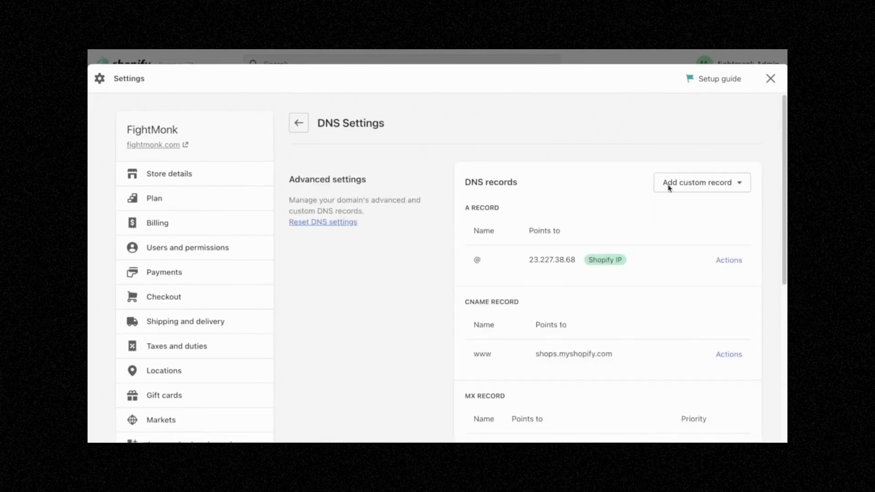
{"action": "scroll", "coordinate": [556, 326], "scroll_direction": "down", "scroll_amount": 5}
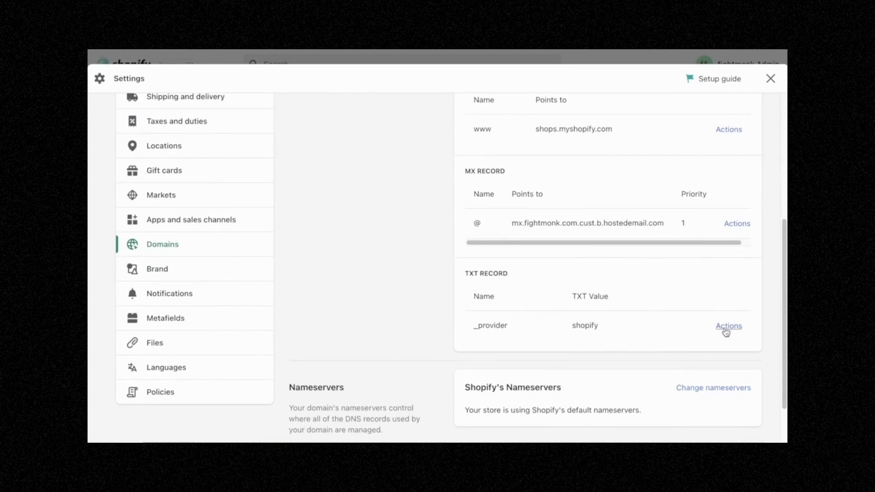
{"action": "left_click", "coordinate": [726, 332]}
{"action": "left_click", "coordinate": [726, 354]}
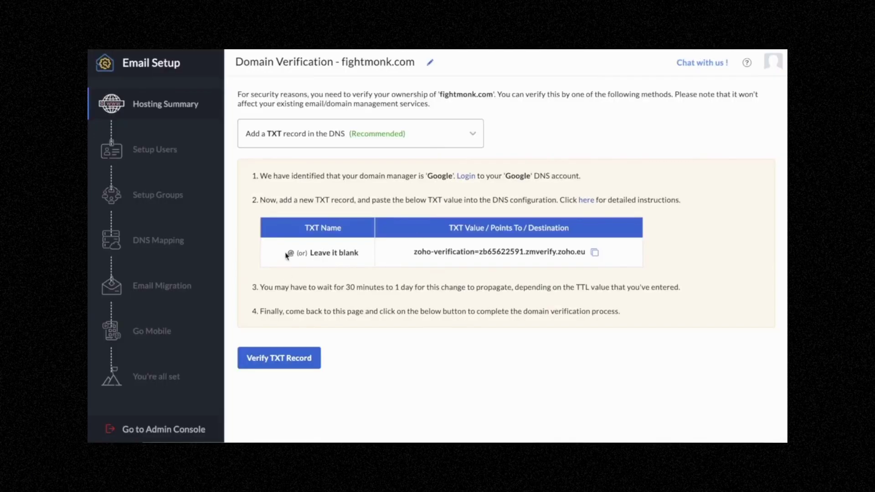
- Replace the _provider TXT record name with the @ name copied from Zoho
{"action": "right_click", "coordinate": [290, 253]}
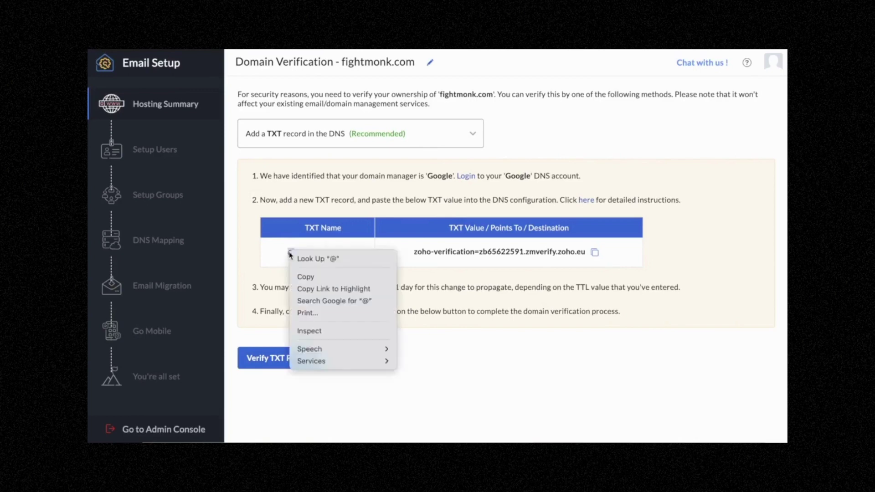
{"action": "left_click", "coordinate": [304, 275]}
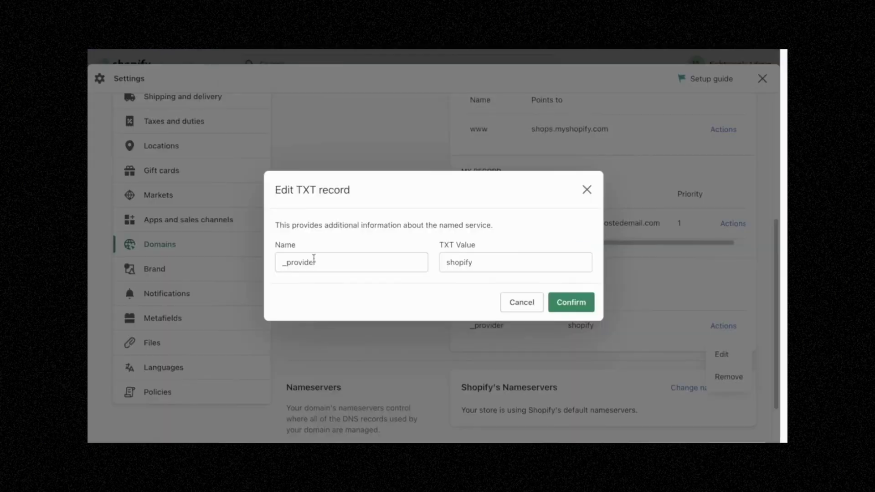
{"action": "left_click_drag", "start_coordinate": [313, 259], "coordinate": [241, 254]}
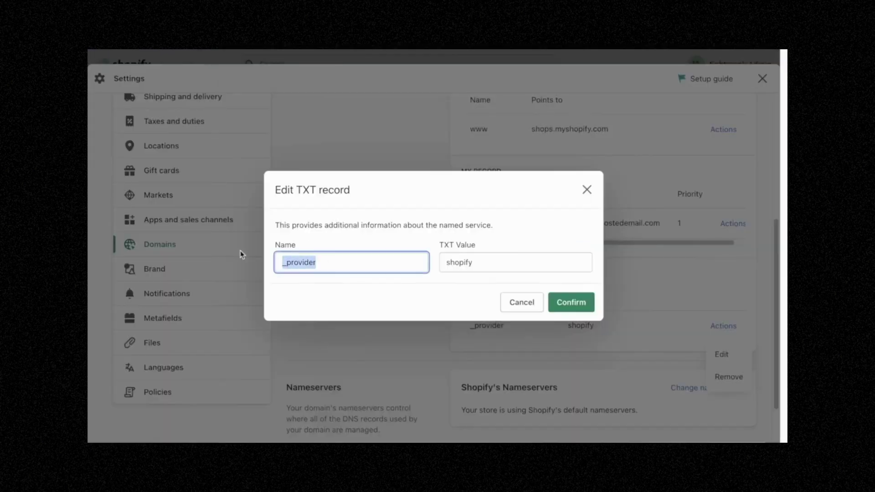
{"action": "key", "text": "super+v"}
{"action": "right_click", "coordinate": [307, 258]}
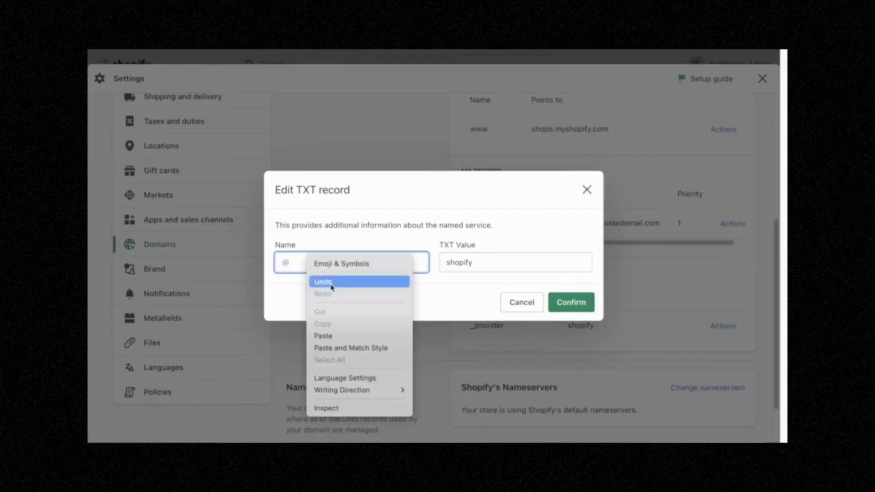
{"action": "left_click", "coordinate": [334, 336]}
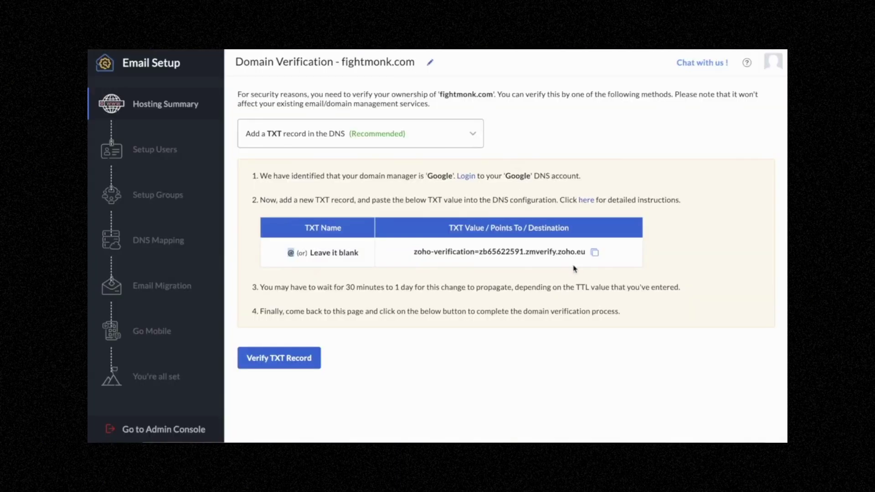
- Swap the TXT value for Zoho's verification value, save it, and verify the TXT record
{"action": "left_click", "coordinate": [595, 252]}
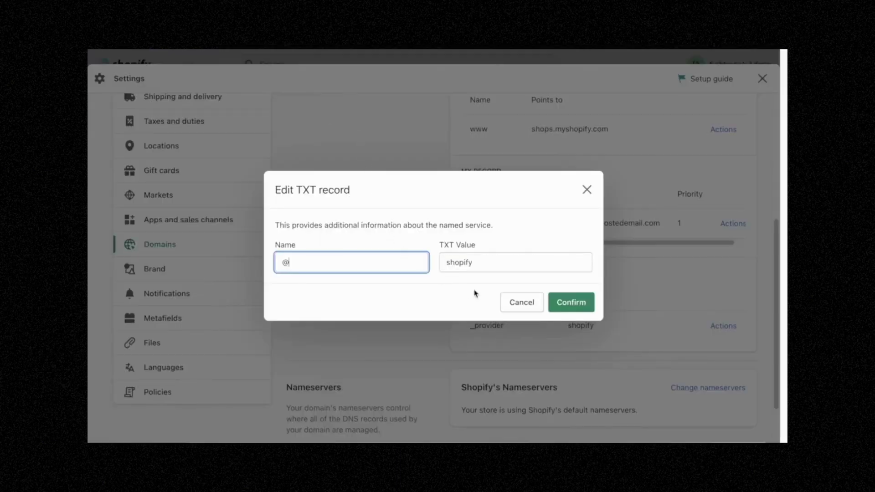
{"action": "double_click", "coordinate": [490, 262]}
{"action": "key", "text": "BackSpace"}
{"action": "right_click", "coordinate": [478, 259]}
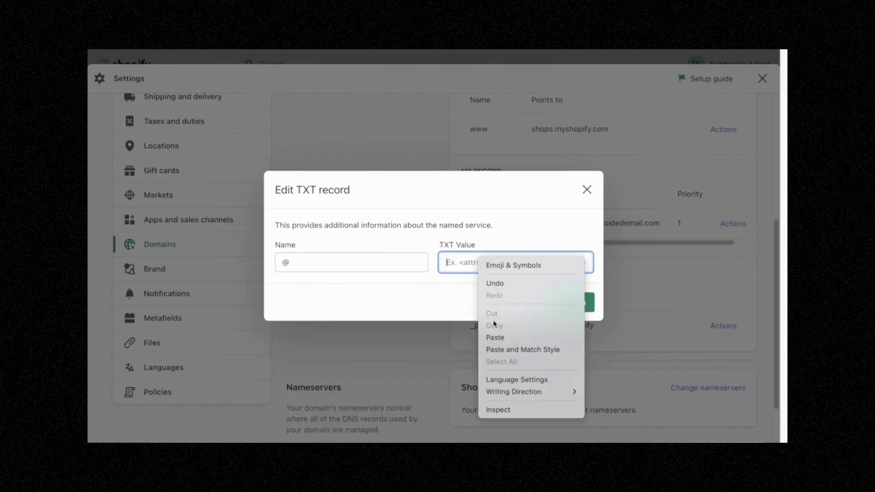
{"action": "left_click", "coordinate": [495, 337]}
{"action": "left_click", "coordinate": [578, 302]}
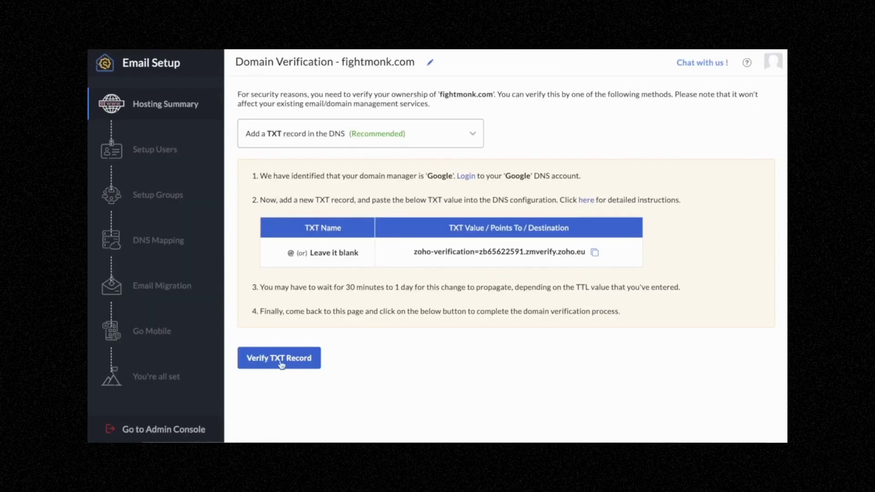
{"action": "left_click", "coordinate": [279, 363]}
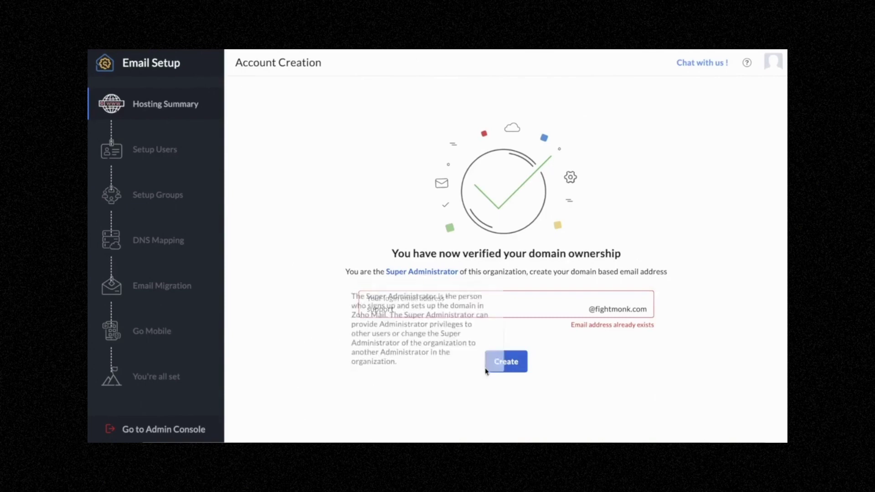
{"action": "left_click", "coordinate": [520, 361]}
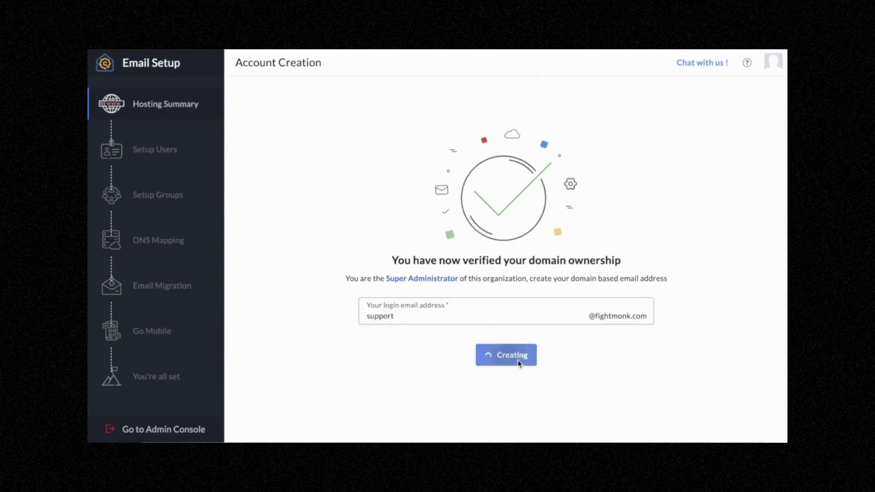
{"action": "left_click", "coordinate": [590, 422]}
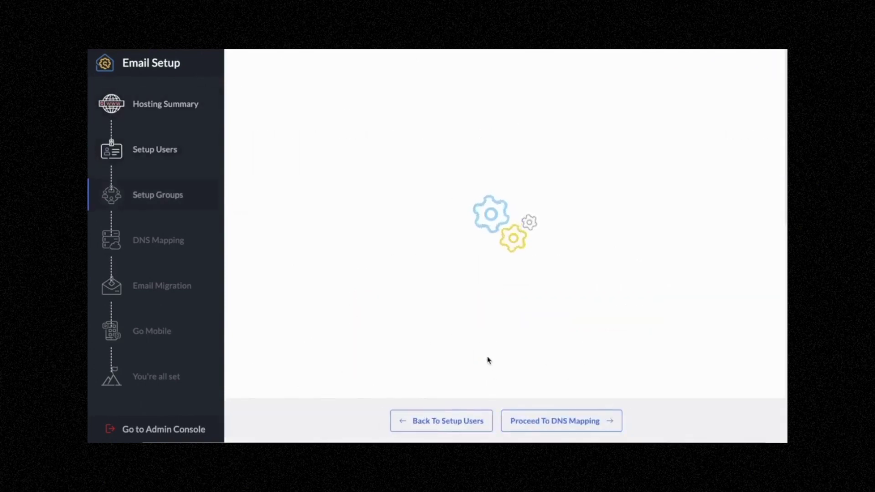
{"action": "left_click", "coordinate": [524, 417]}
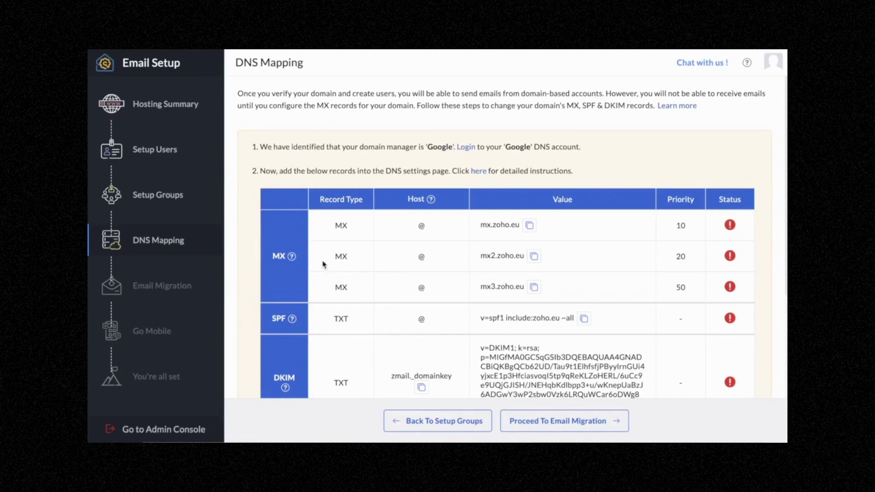
- Copy the @ host from Zoho's first MX record and go back to Shopify's DNS list
{"action": "right_click", "coordinate": [420, 225]}
{"action": "left_click", "coordinate": [438, 252]}
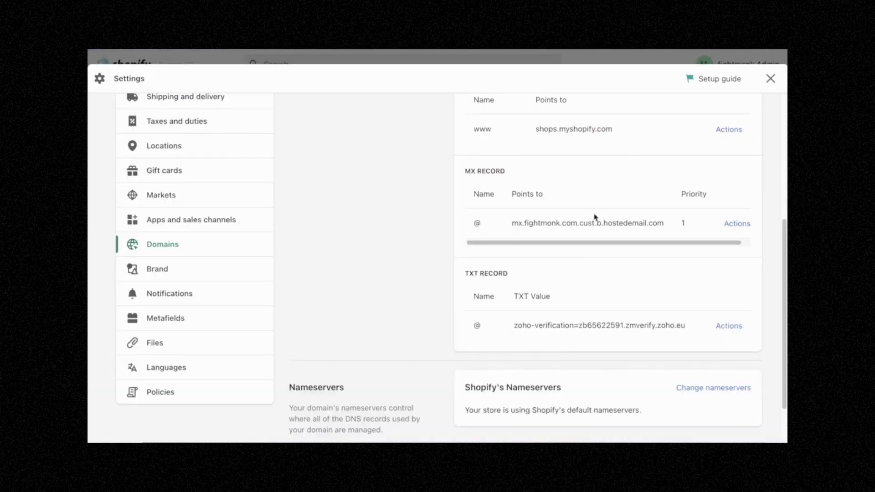
{"action": "scroll", "coordinate": [615, 237], "scroll_direction": "up", "scroll_amount": 5}
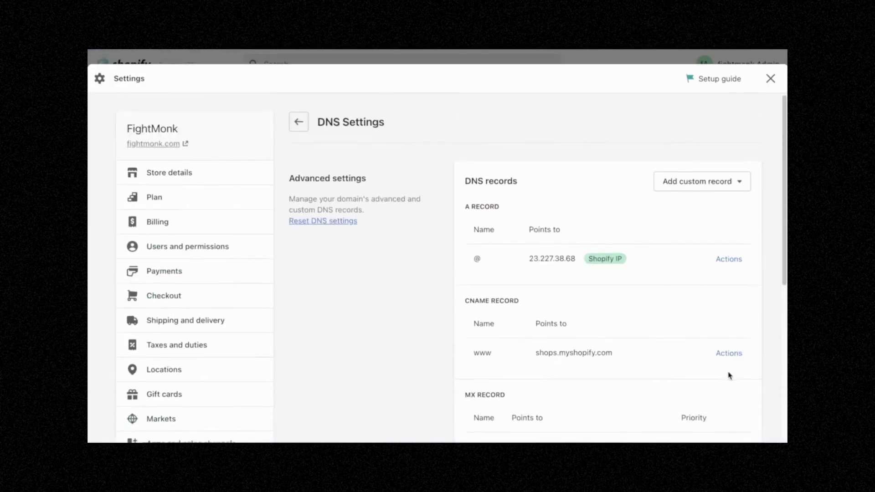
- Remove the old hosted-email MX record from Shopify's DNS settings
{"action": "scroll", "coordinate": [728, 373], "scroll_direction": "down", "scroll_amount": 1}
{"action": "left_click", "coordinate": [734, 427]}
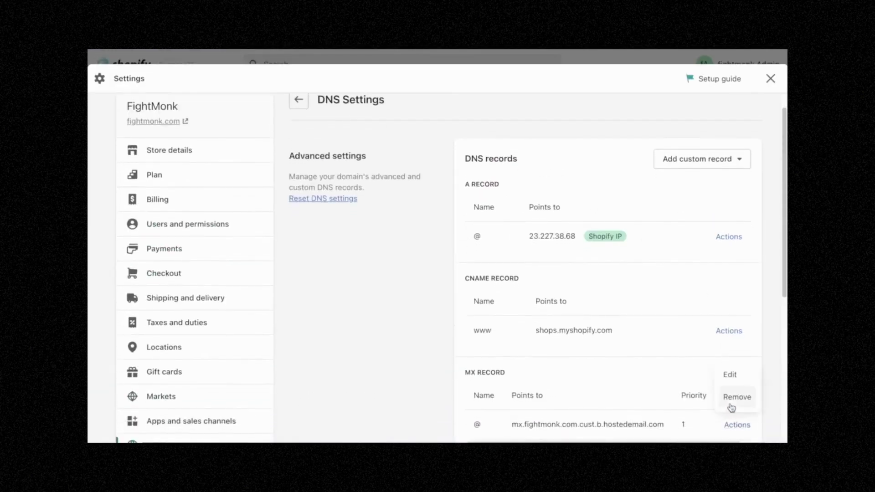
{"action": "left_click", "coordinate": [732, 398]}
{"action": "left_click", "coordinate": [573, 282]}
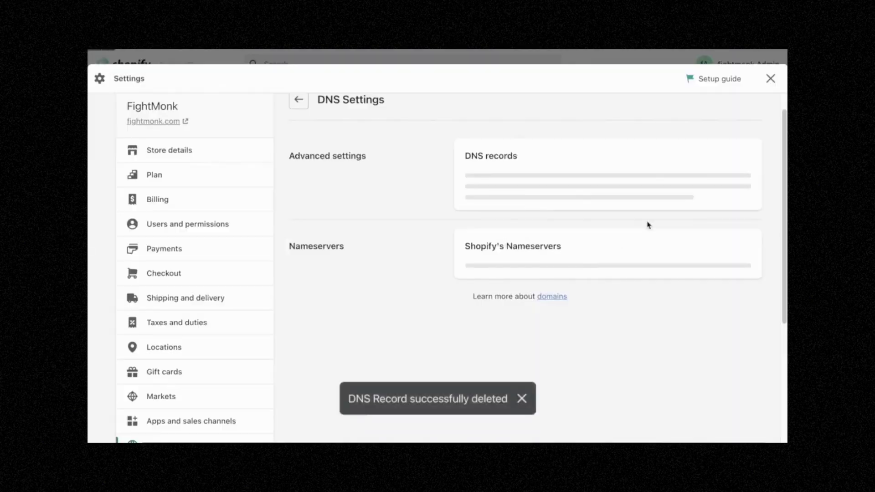
- Add an @ MX record pointing to mx.zoho.eu with priority 10, then copy mx2.zoho.eu
{"action": "left_click", "coordinate": [670, 165]}
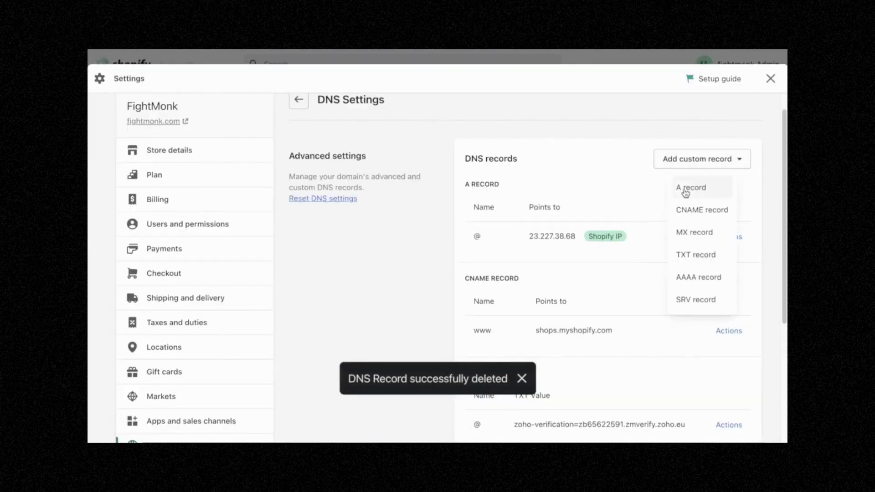
{"action": "left_click", "coordinate": [697, 232]}
{"action": "right_click", "coordinate": [343, 272]}
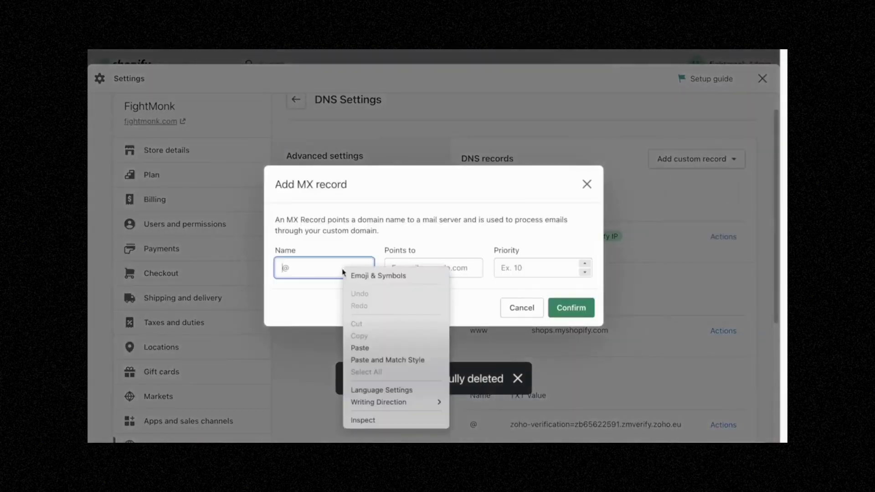
{"action": "left_click", "coordinate": [364, 348]}
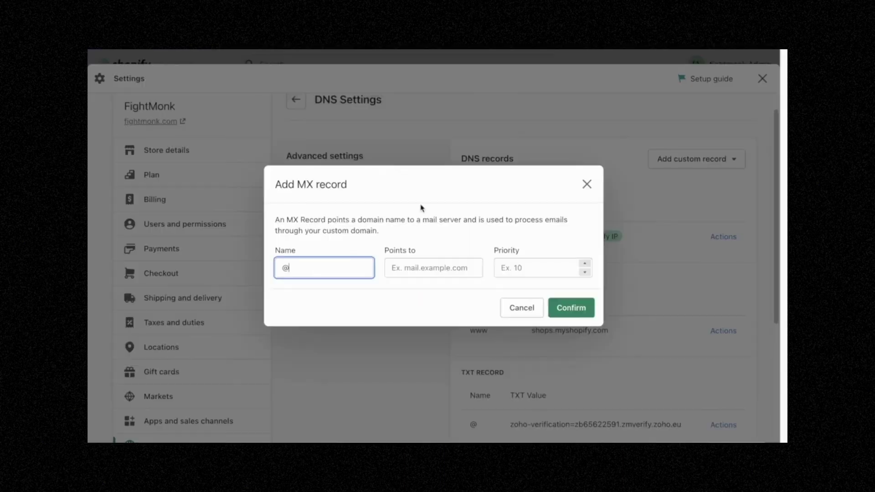
{"action": "right_click", "coordinate": [418, 269]}
{"action": "left_click", "coordinate": [434, 348]}
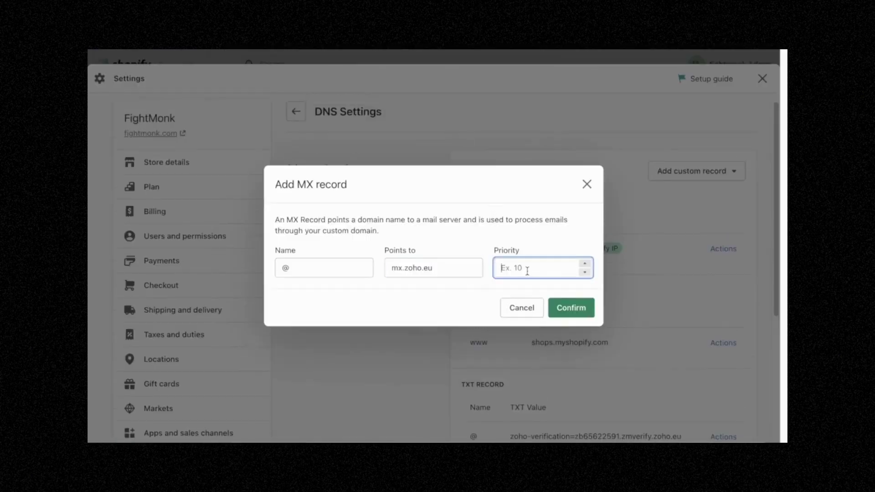
{"action": "key", "text": "BackSpace"}
{"action": "type", "text": "10"}
{"action": "left_click", "coordinate": [555, 310]}
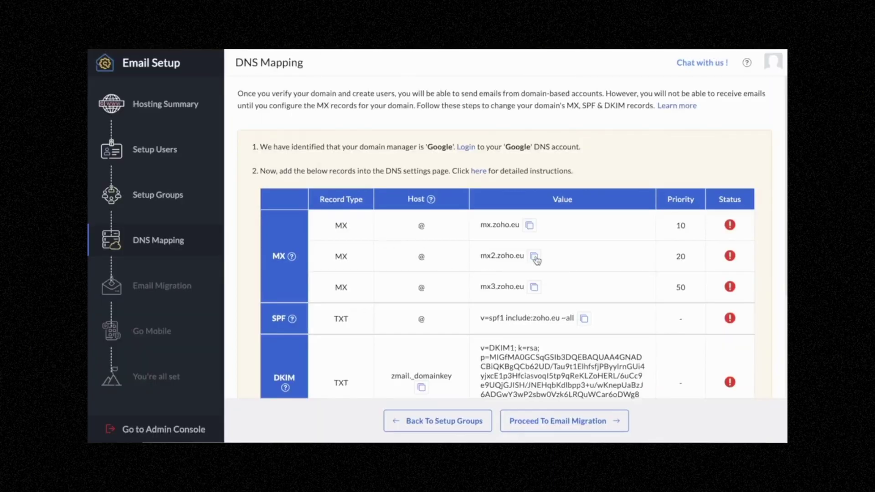
{"action": "left_click", "coordinate": [534, 257]}
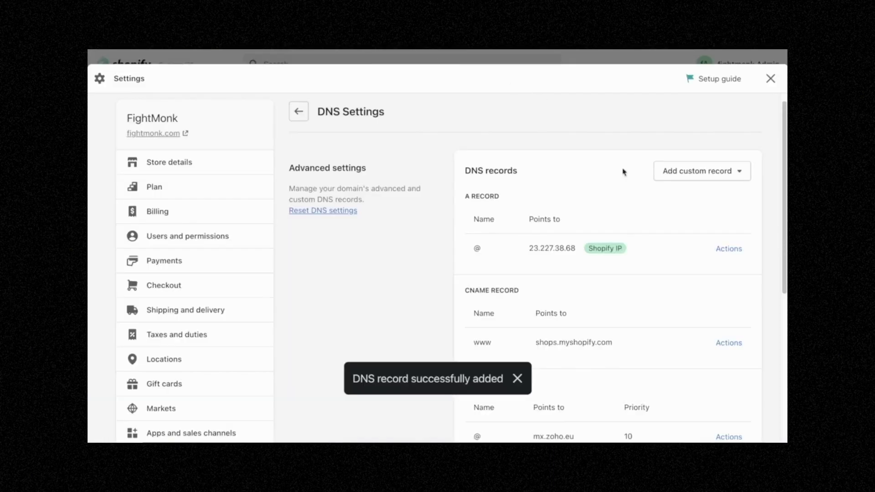
{"action": "left_click", "coordinate": [702, 171]}
- Add an @ MX record pointing to mx2.zoho.eu with priority 20
{"action": "left_click", "coordinate": [694, 244]}
{"action": "left_click", "coordinate": [331, 266]}
{"action": "type", "text": "@"}
{"action": "left_click", "coordinate": [432, 266]}
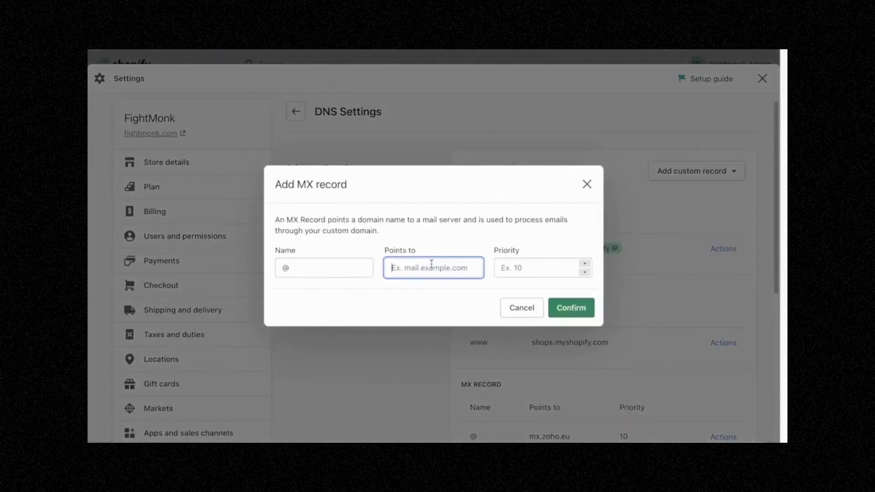
{"action": "right_click", "coordinate": [431, 264]}
{"action": "left_click", "coordinate": [453, 342]}
{"action": "left_click", "coordinate": [512, 269]}
{"action": "type", "text": "2"}
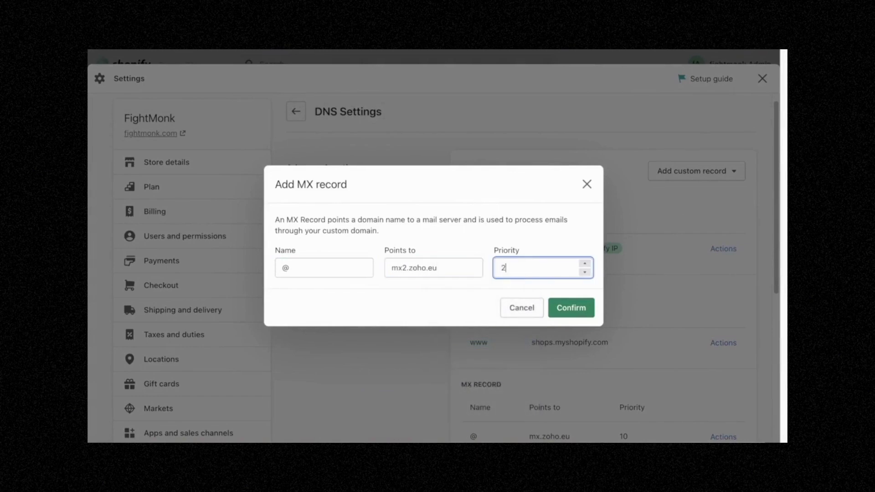
{"action": "type", "text": "0"}
{"action": "left_click", "coordinate": [571, 306]}
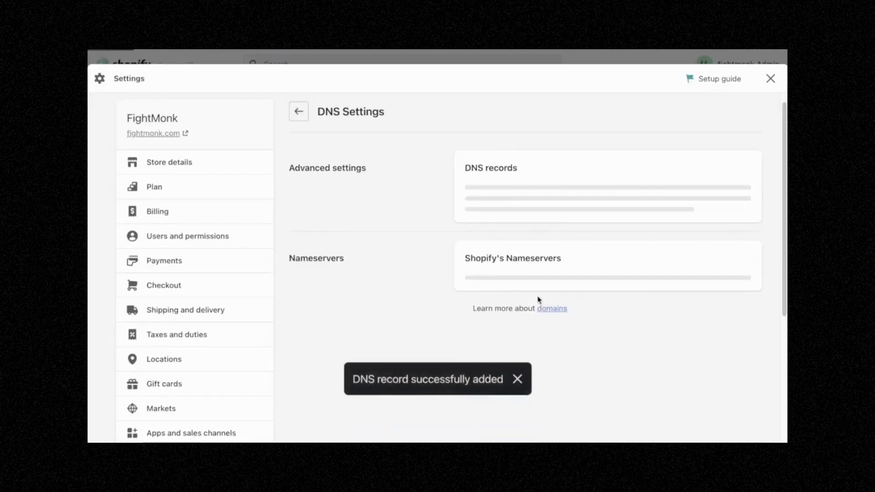
- Add a third @ MX record pointing to mx3.zoho.eu with priority 50
{"action": "left_click", "coordinate": [697, 172]}
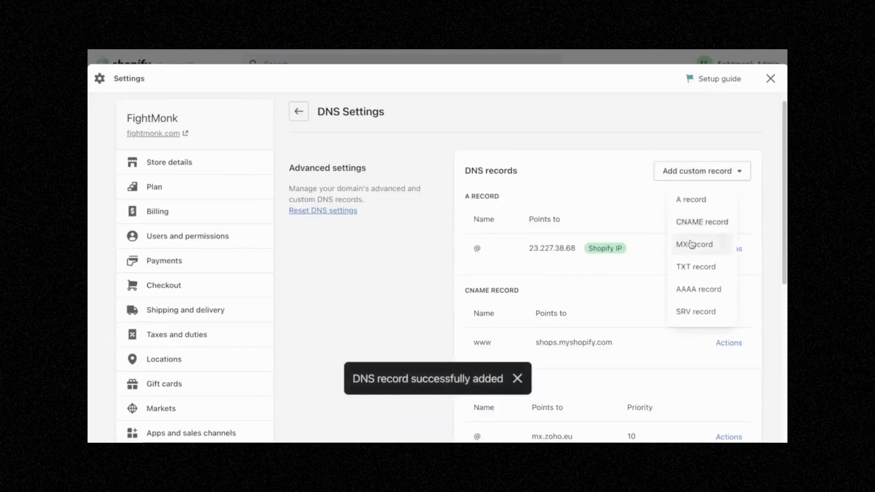
{"action": "left_click", "coordinate": [697, 244]}
{"action": "left_click", "coordinate": [300, 267]}
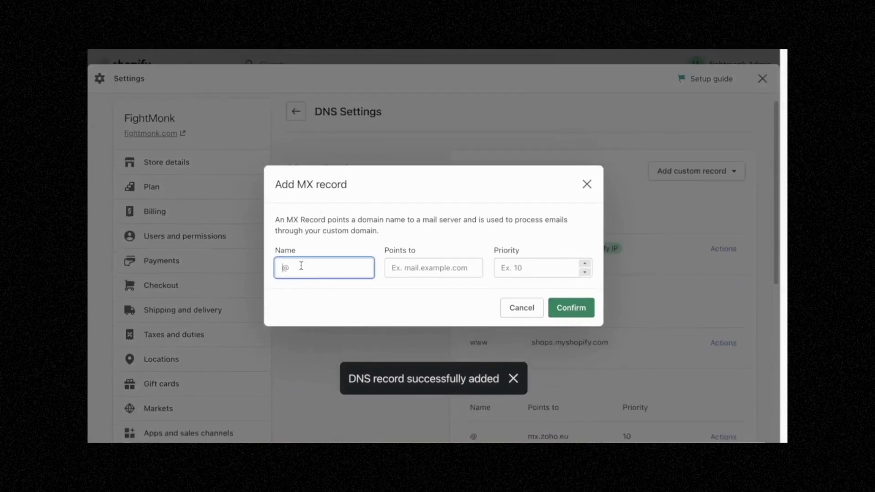
{"action": "type", "text": "@"}
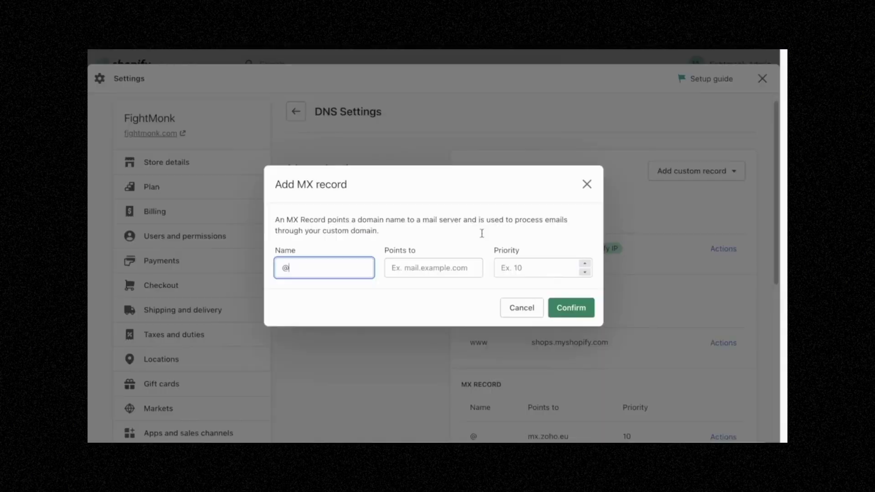
{"action": "left_click", "coordinate": [449, 268]}
{"action": "right_click", "coordinate": [450, 269]}
{"action": "left_click", "coordinate": [468, 351]}
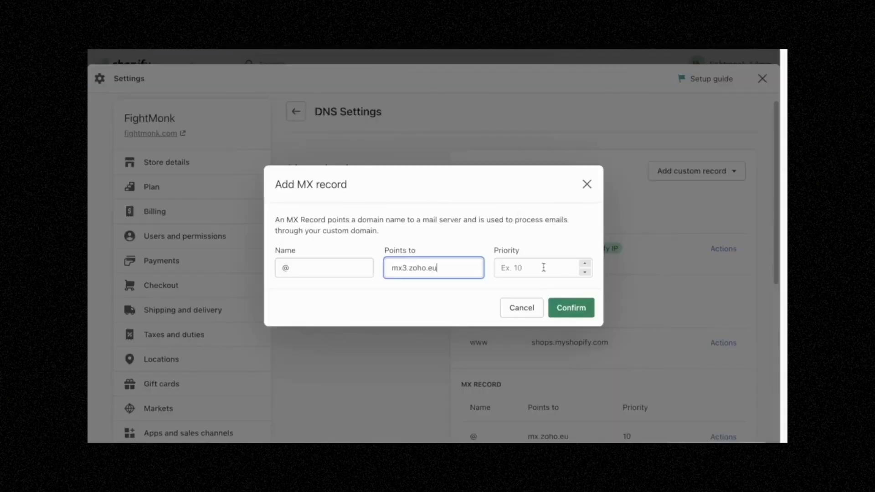
{"action": "left_click", "coordinate": [535, 268]}
{"action": "type", "text": "5"}
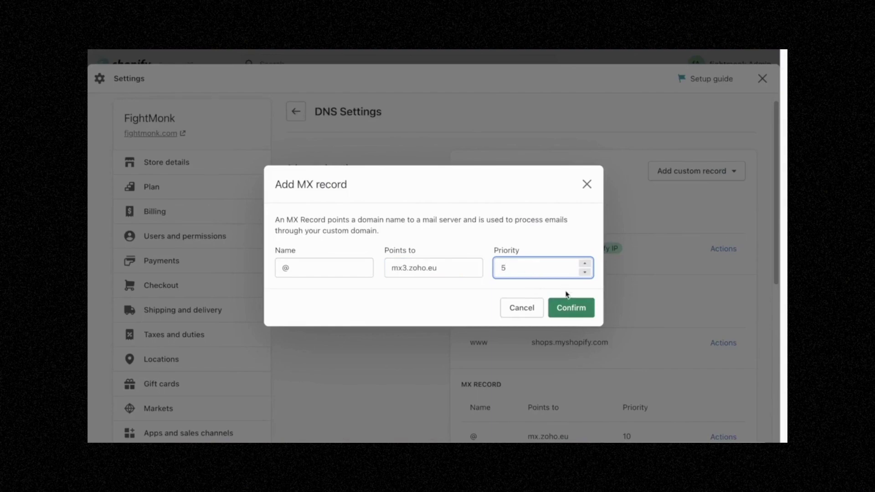
{"action": "type", "text": "0"}
{"action": "left_click", "coordinate": [564, 307]}
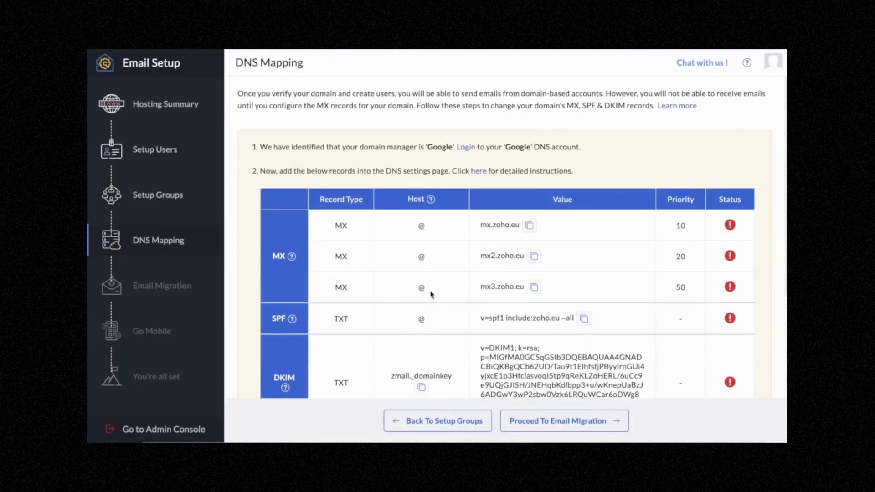
- Copy Zoho's SPF value v=spf1 include:zoho.eu ~all and save it as a new Shopify TXT record
{"action": "scroll", "coordinate": [431, 294], "scroll_direction": "down", "scroll_amount": 2}
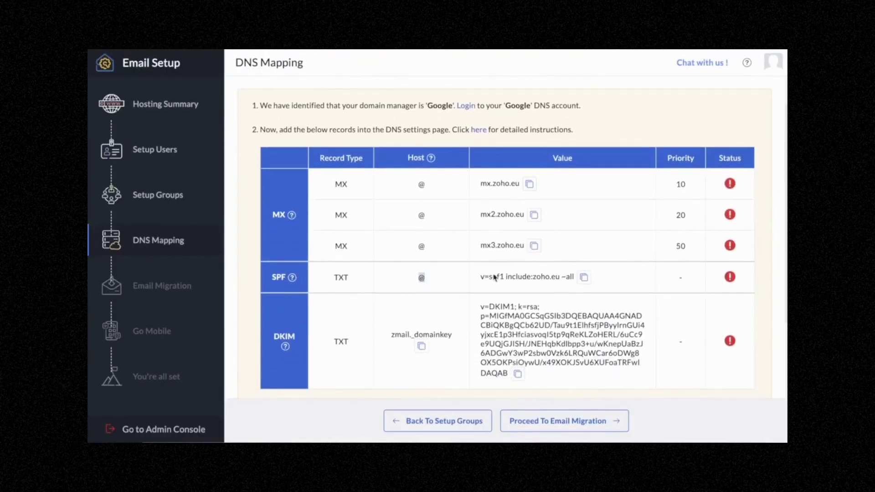
{"action": "left_click", "coordinate": [584, 278]}
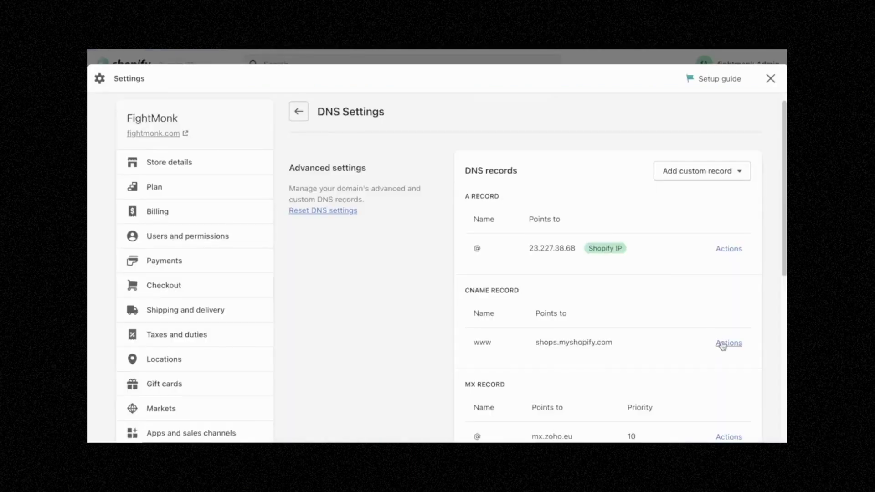
{"action": "scroll", "coordinate": [720, 338], "scroll_direction": "down", "scroll_amount": 1}
{"action": "left_click", "coordinate": [691, 159]}
{"action": "left_click", "coordinate": [707, 252]}
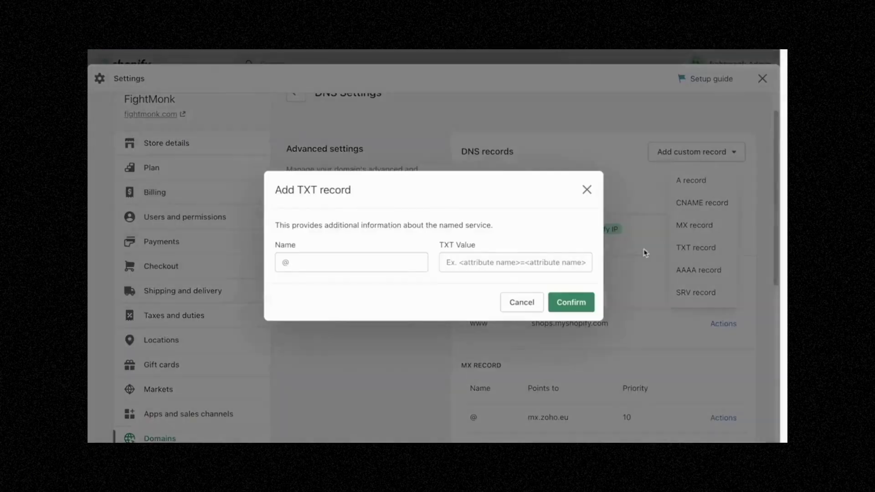
{"action": "left_click", "coordinate": [313, 254]}
{"action": "left_click", "coordinate": [500, 265]}
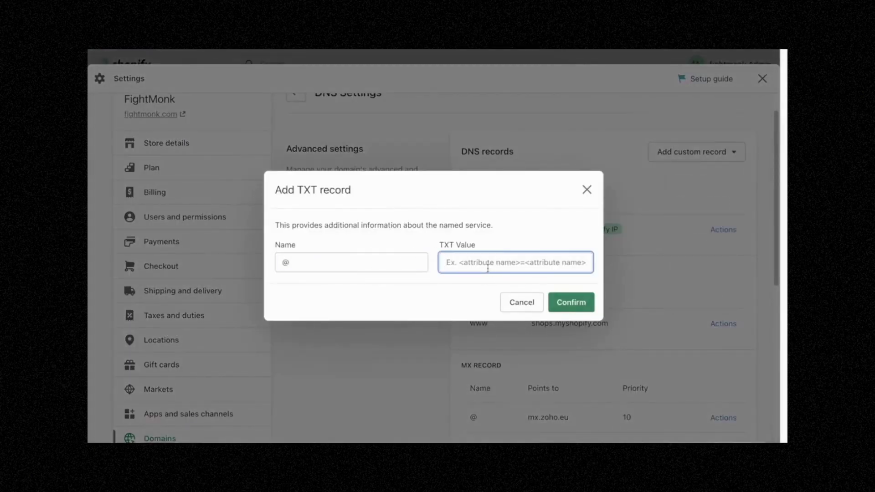
{"action": "right_click", "coordinate": [487, 268]}
{"action": "left_click", "coordinate": [512, 346]}
{"action": "left_click", "coordinate": [565, 304]}
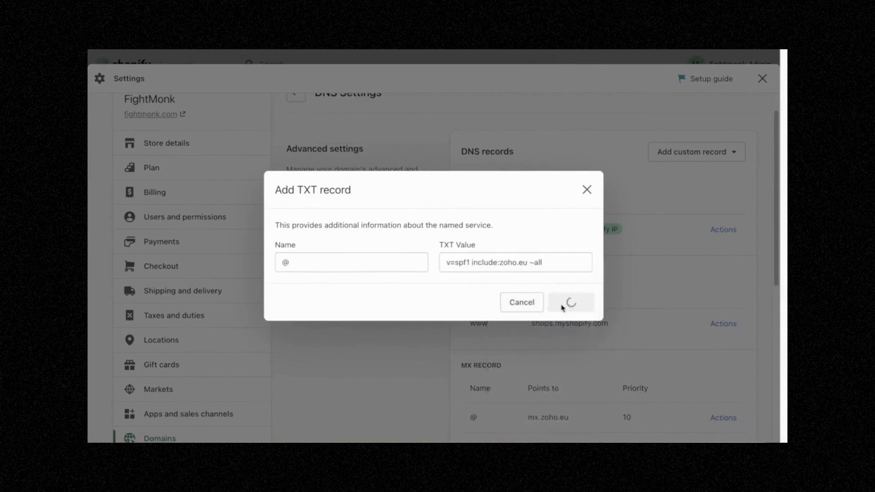
{"action": "scroll", "coordinate": [478, 268], "scroll_direction": "down", "scroll_amount": 5}
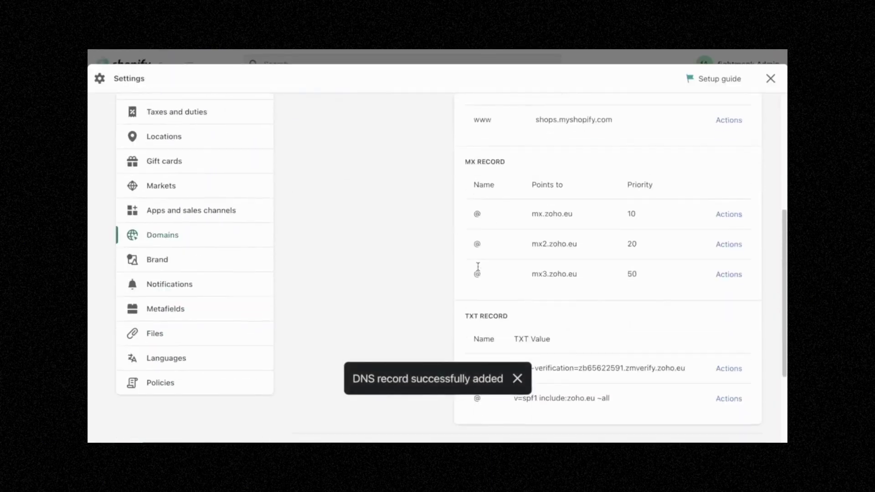
{"action": "scroll", "coordinate": [477, 269], "scroll_direction": "up", "scroll_amount": 5}
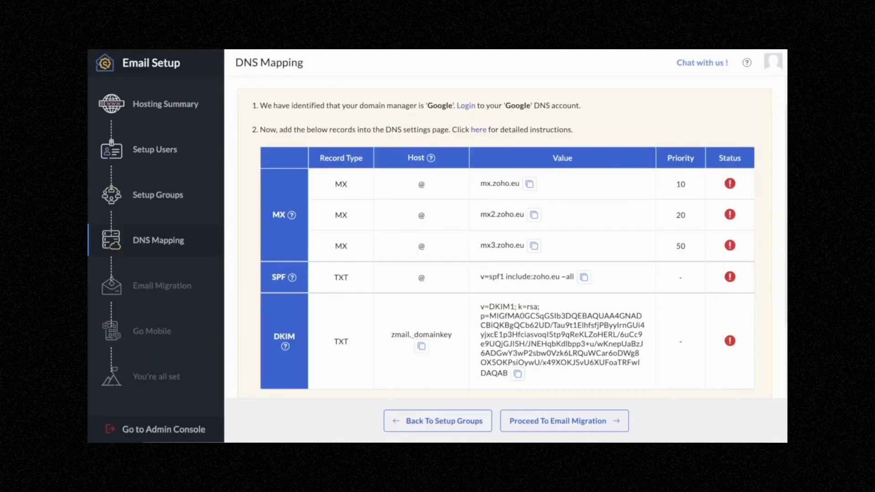
- Add a TXT record in Shopify named with Zoho's DKIM host, zmail._domainkey
{"action": "scroll", "coordinate": [464, 224], "scroll_direction": "down", "scroll_amount": 1}
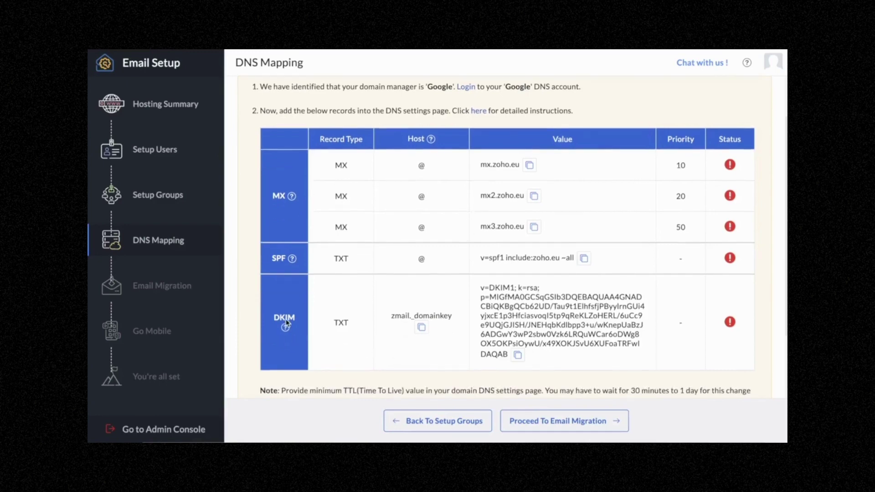
{"action": "left_click", "coordinate": [420, 328]}
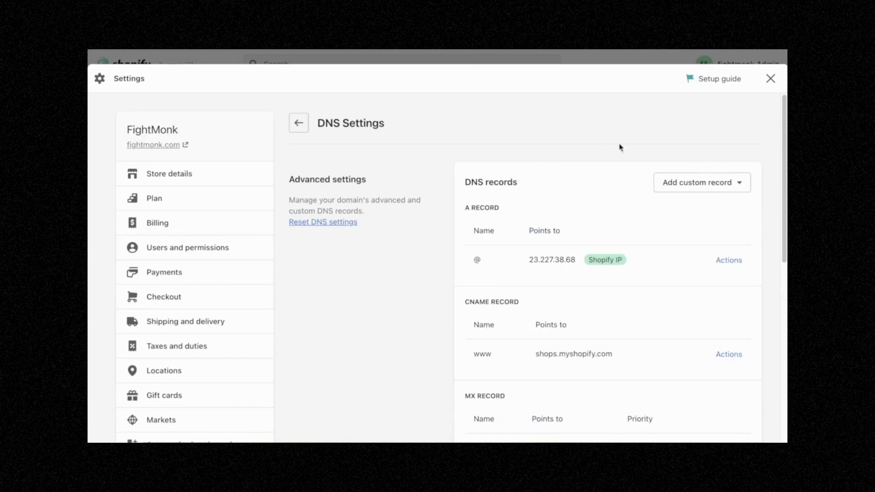
{"action": "left_click", "coordinate": [691, 187]}
{"action": "left_click", "coordinate": [684, 279]}
{"action": "left_click", "coordinate": [352, 261]}
{"action": "right_click", "coordinate": [353, 259]}
{"action": "left_click", "coordinate": [368, 340]}
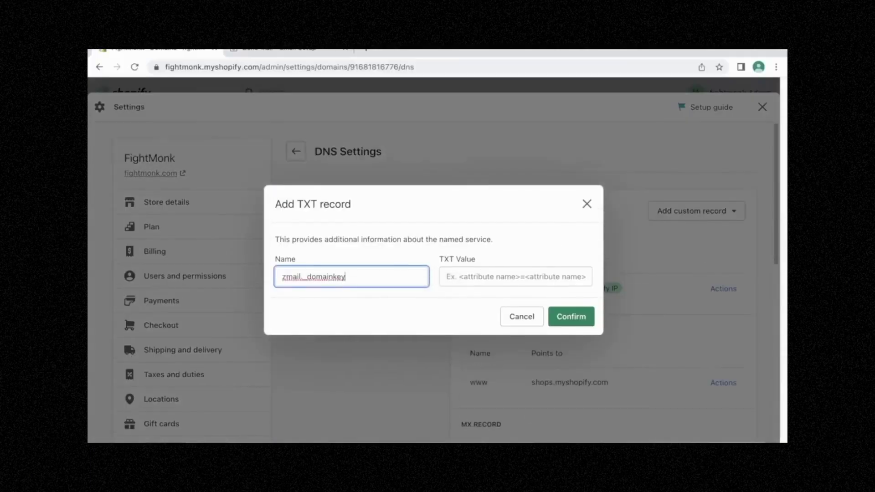
- Paste Zoho's DKIM key into the TXT value and confirm the record
{"action": "left_click", "coordinate": [278, 49]}
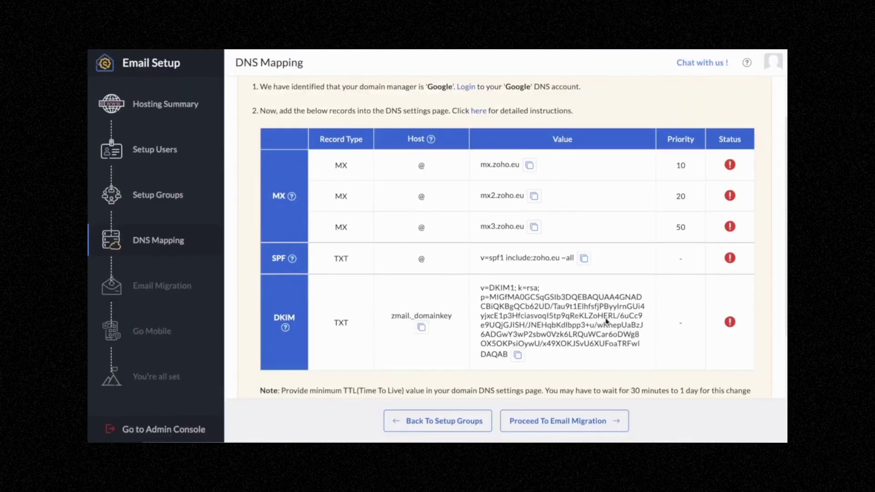
{"action": "left_click", "coordinate": [518, 355]}
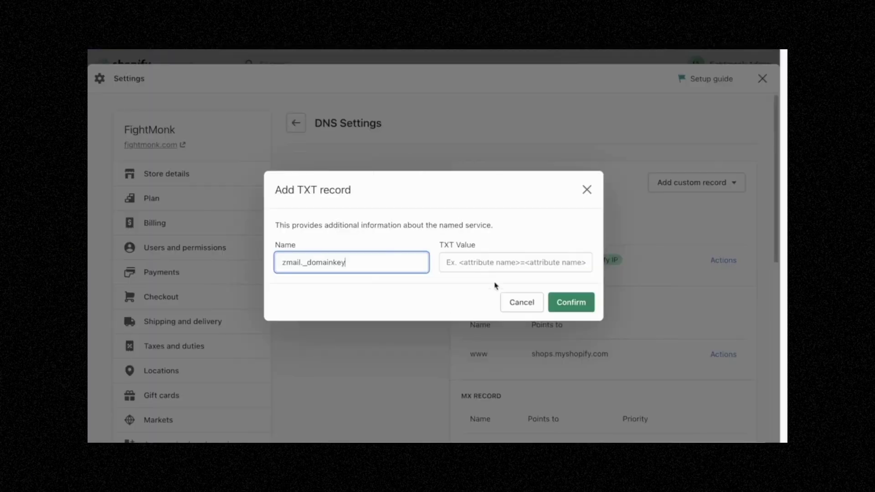
{"action": "left_click", "coordinate": [487, 263]}
{"action": "right_click", "coordinate": [488, 262]}
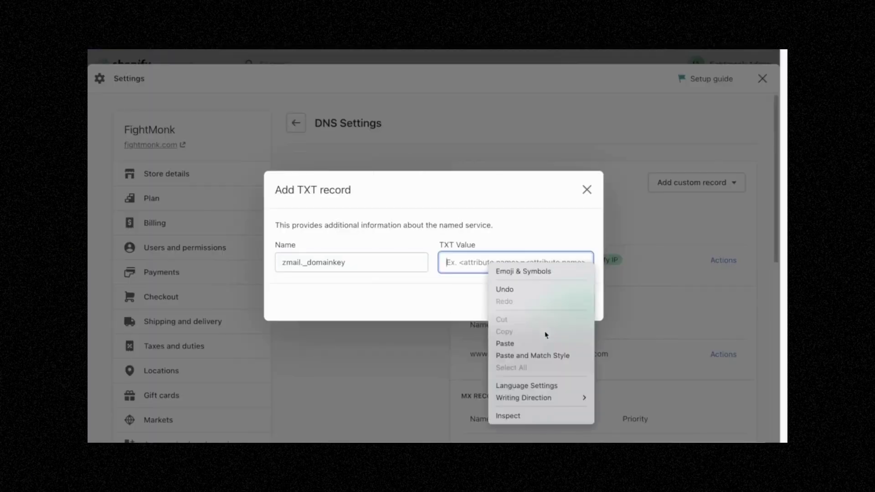
{"action": "left_click", "coordinate": [536, 344]}
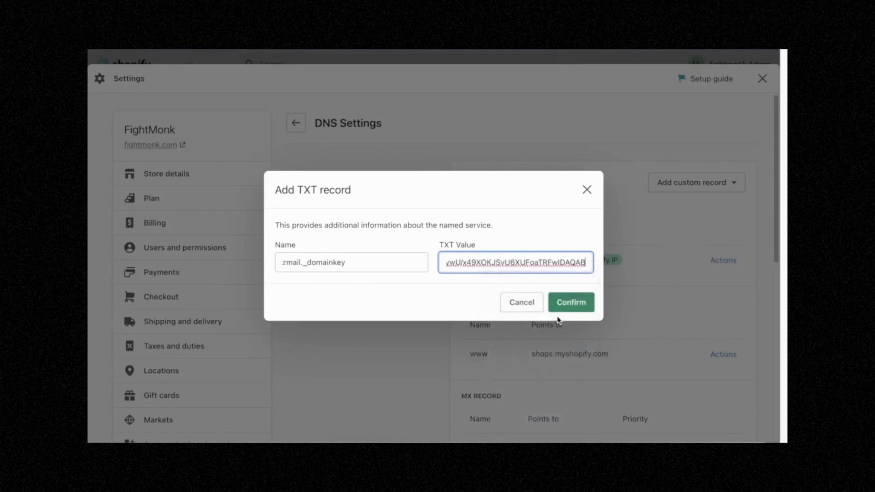
{"action": "left_click", "coordinate": [565, 302]}
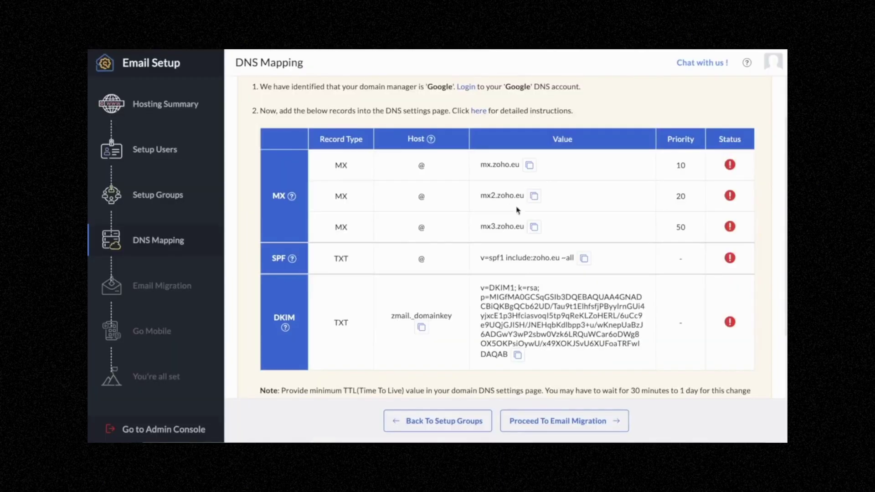
{"action": "scroll", "coordinate": [503, 235], "scroll_direction": "down", "scroll_amount": 2}
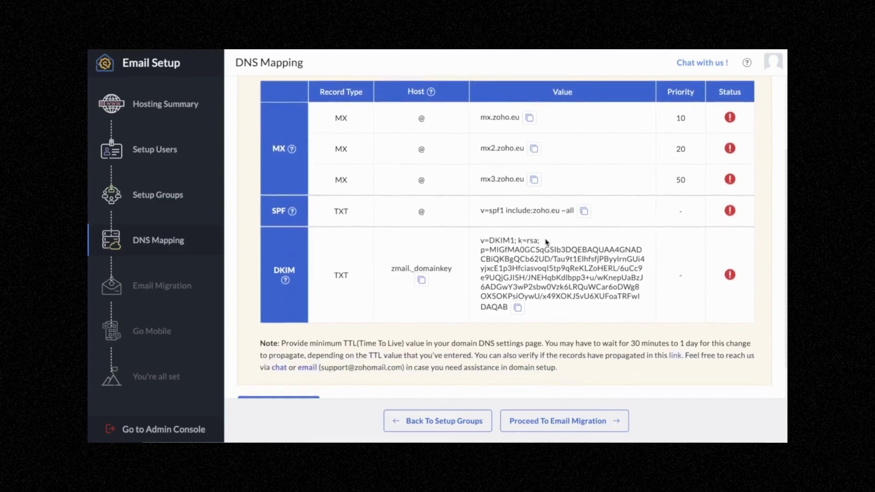
- Run Verify All Records on the DNS Mapping page, then proceed to Email Migration
{"action": "left_click", "coordinate": [281, 361]}
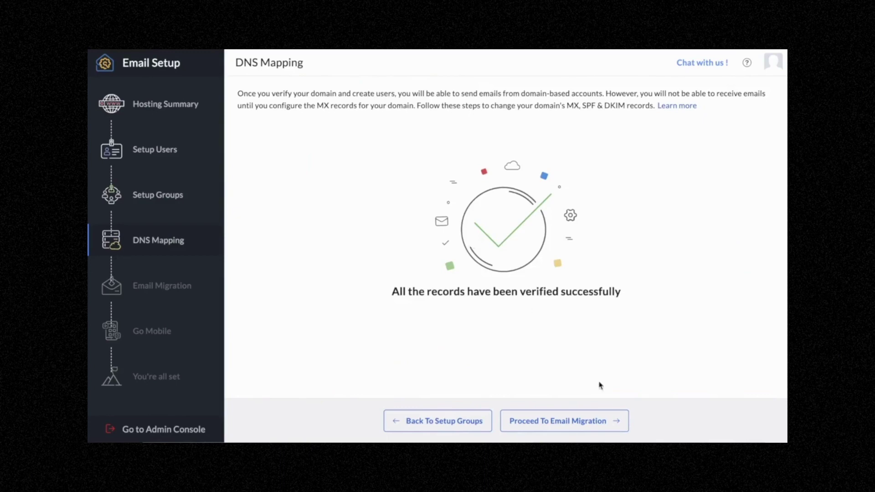
{"action": "left_click", "coordinate": [594, 415]}
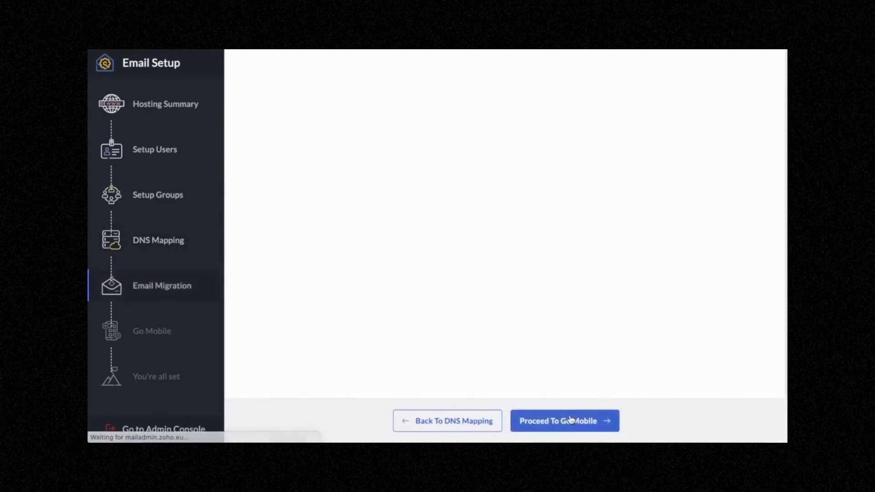
- Advance through Go Mobile and Setup Completion, then open the Zoho Mail inbox
{"action": "left_click", "coordinate": [577, 423]}
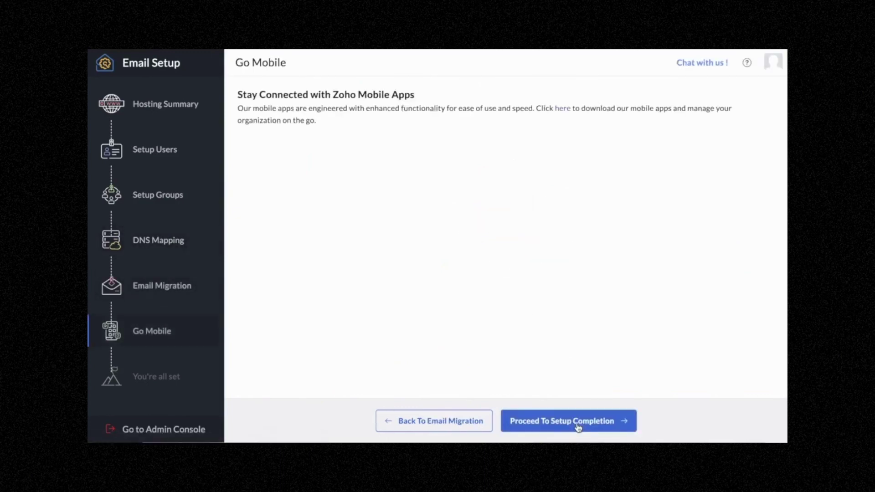
{"action": "left_click", "coordinate": [578, 427]}
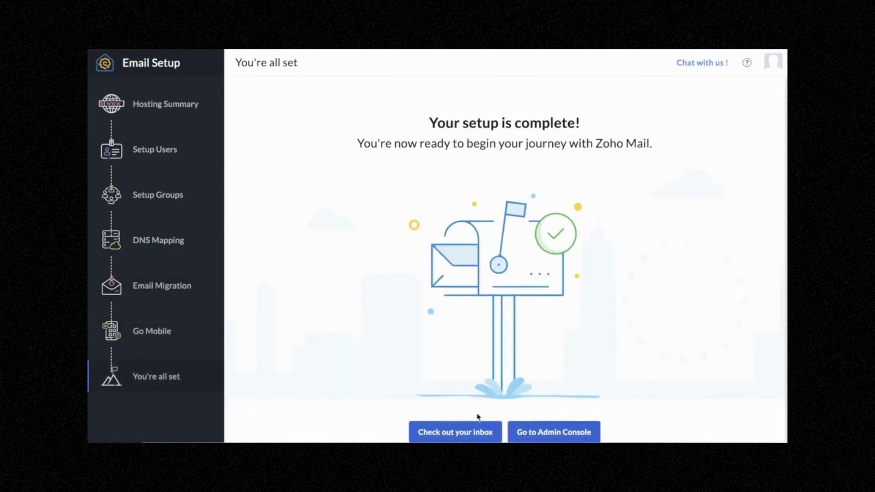
{"action": "left_click", "coordinate": [474, 435]}
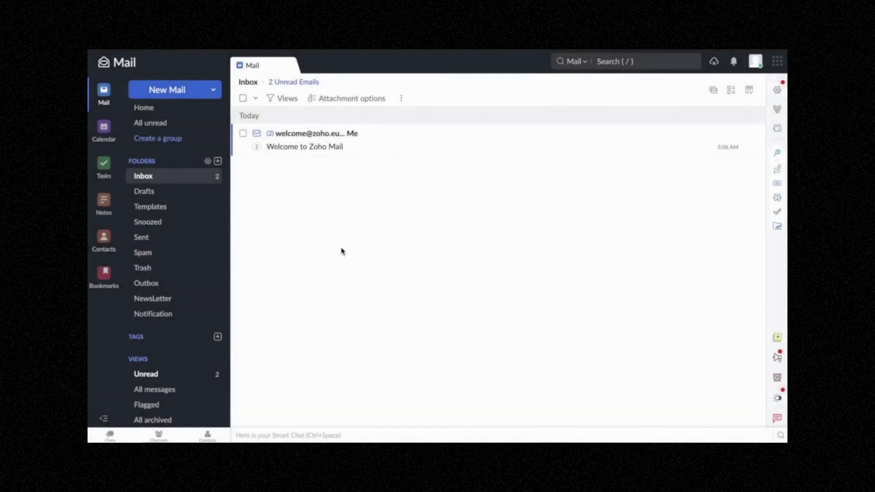
- Send a new email to the store's Gmail address with subject 'Test' and body 'Hello'
{"action": "left_click", "coordinate": [180, 90]}
{"action": "left_click", "coordinate": [329, 135]}
{"action": "key", "text": "ctrl+v"}
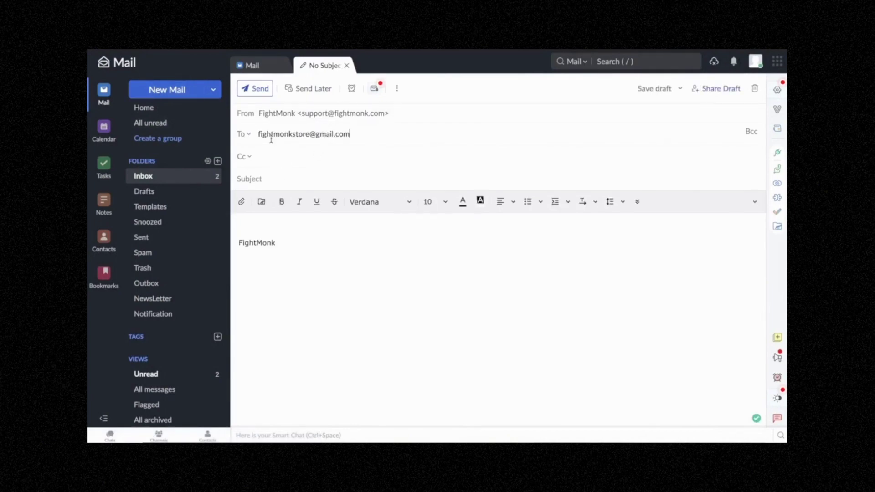
{"action": "left_click", "coordinate": [271, 178]}
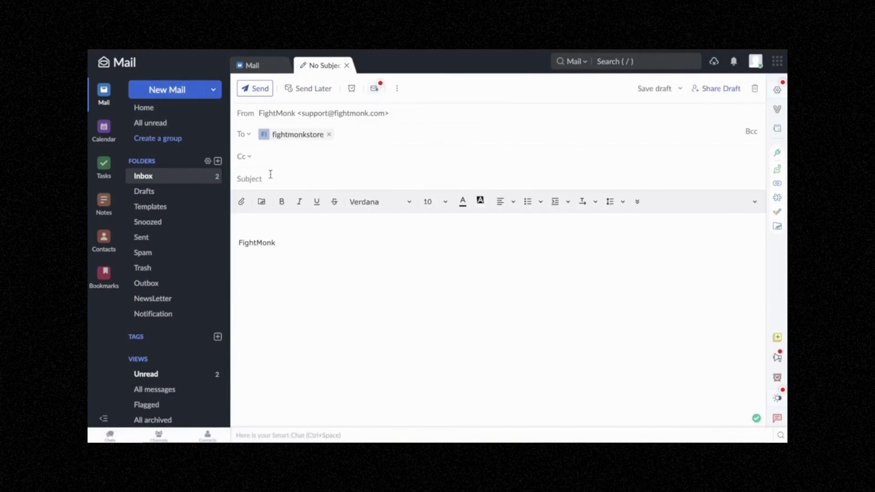
{"action": "type", "text": "Test"}
{"action": "key", "text": "ctrl+a"}
{"action": "type", "text": "Hello"}
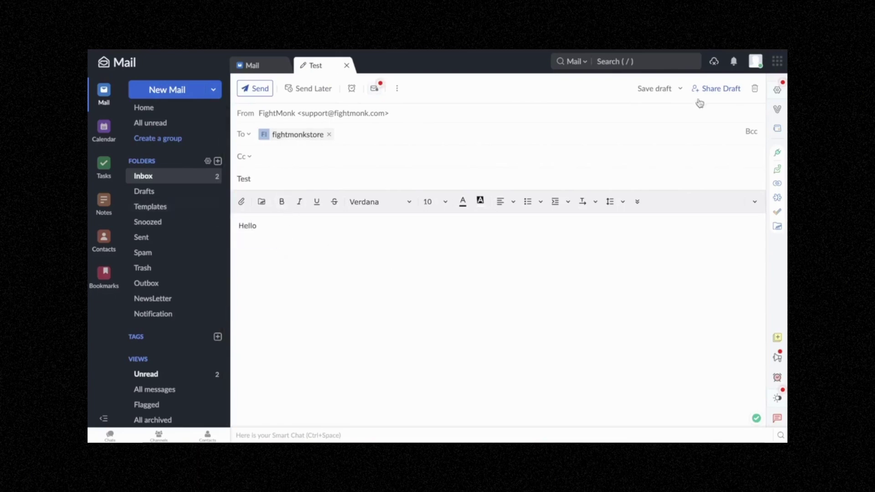
{"action": "left_click", "coordinate": [255, 89]}
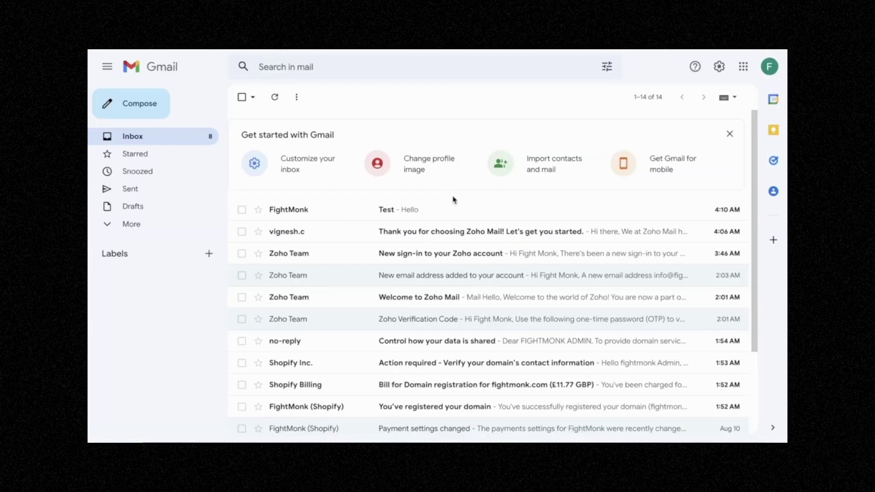
- Open the received Test email in Gmail, then search Google for 'fontget' and open FontGet
{"action": "left_click", "coordinate": [450, 209]}
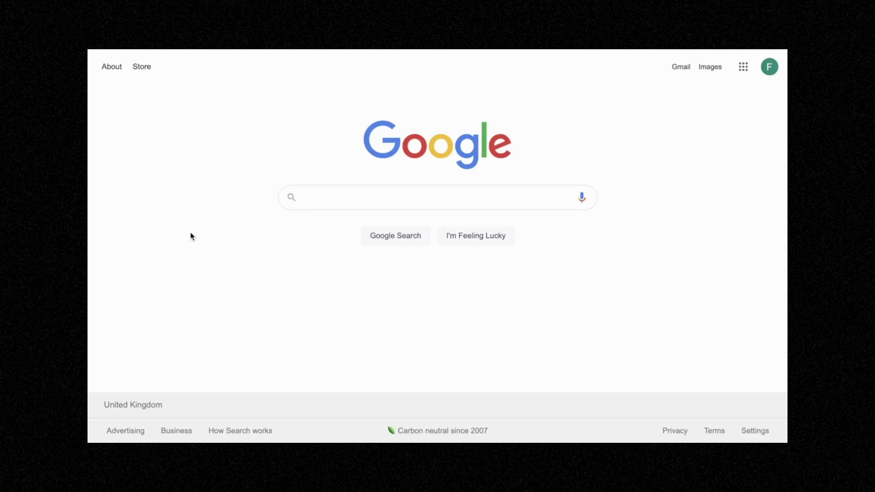
{"action": "left_click", "coordinate": [355, 190]}
{"action": "type", "text": "fontget"}
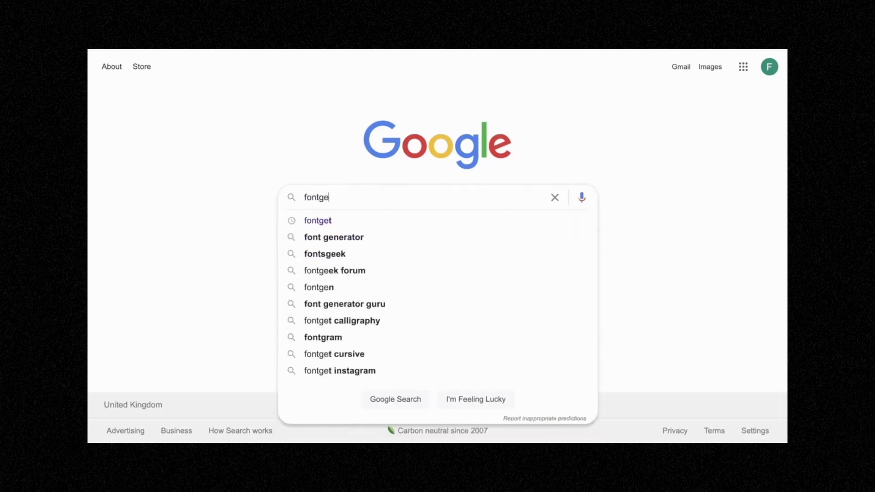
{"action": "key", "text": "Return"}
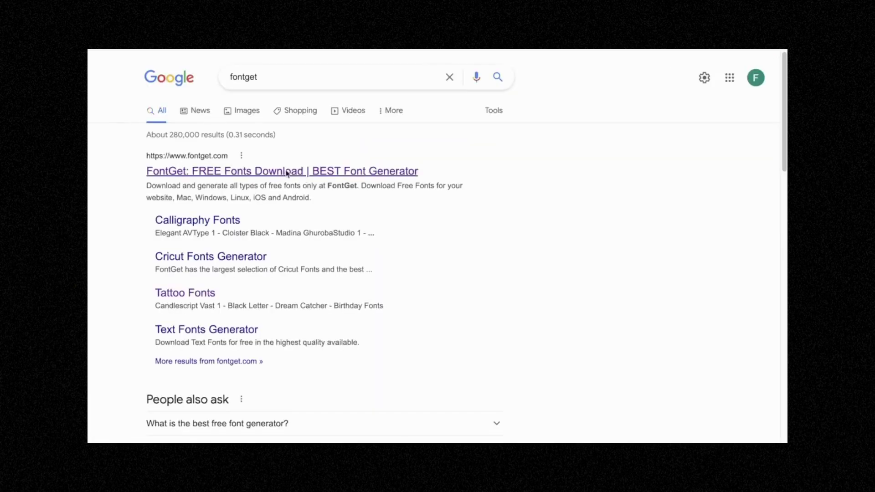
{"action": "left_click", "coordinate": [286, 172]}
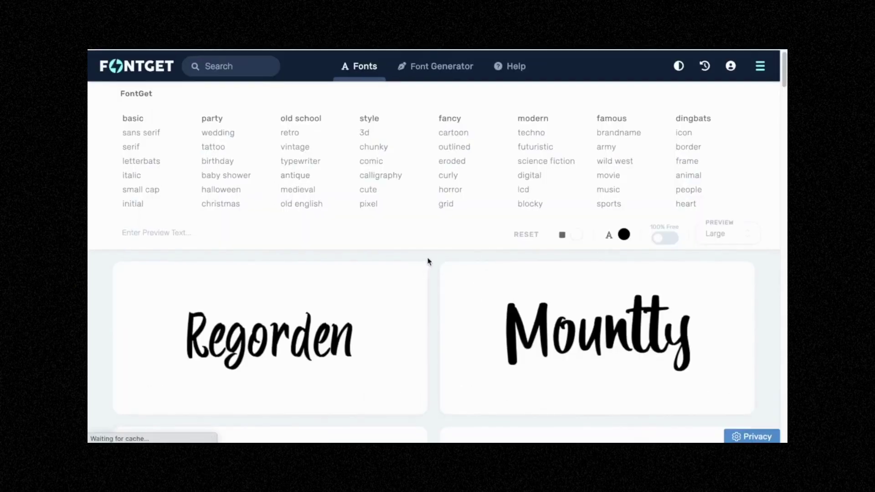
- Browse the FontGet font list and filter it to the antique category
{"action": "scroll", "coordinate": [429, 261], "scroll_direction": "down", "scroll_amount": 5}
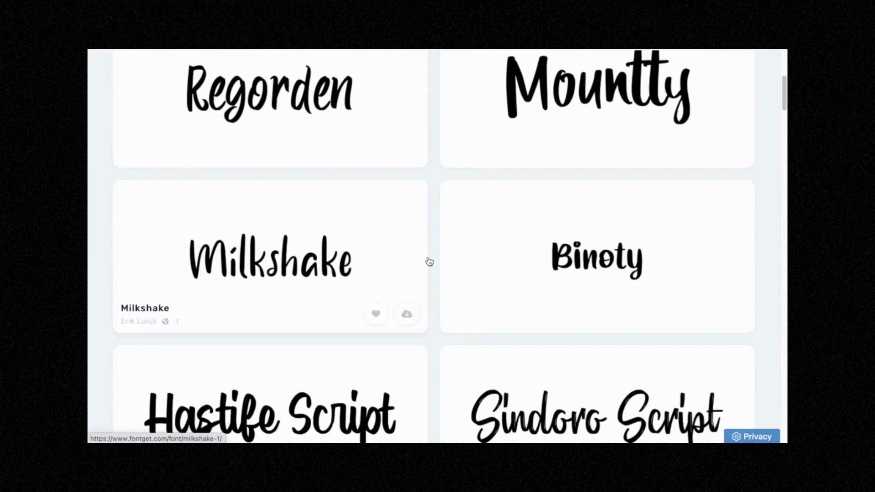
{"action": "scroll", "coordinate": [435, 252], "scroll_direction": "down", "scroll_amount": 10}
{"action": "scroll", "coordinate": [435, 253], "scroll_direction": "up", "scroll_amount": 12}
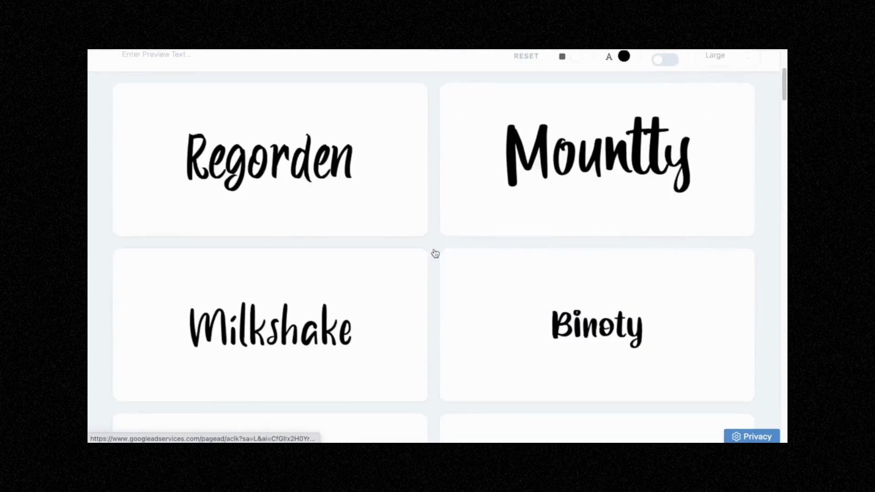
{"action": "scroll", "coordinate": [436, 253], "scroll_direction": "down", "scroll_amount": 8}
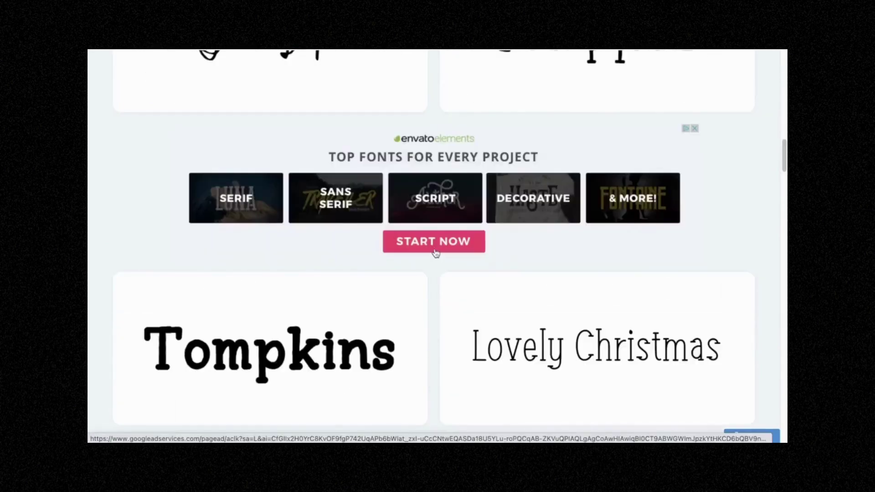
{"action": "scroll", "coordinate": [436, 254], "scroll_direction": "up", "scroll_amount": 7}
{"action": "scroll", "coordinate": [435, 255], "scroll_direction": "up", "scroll_amount": 5}
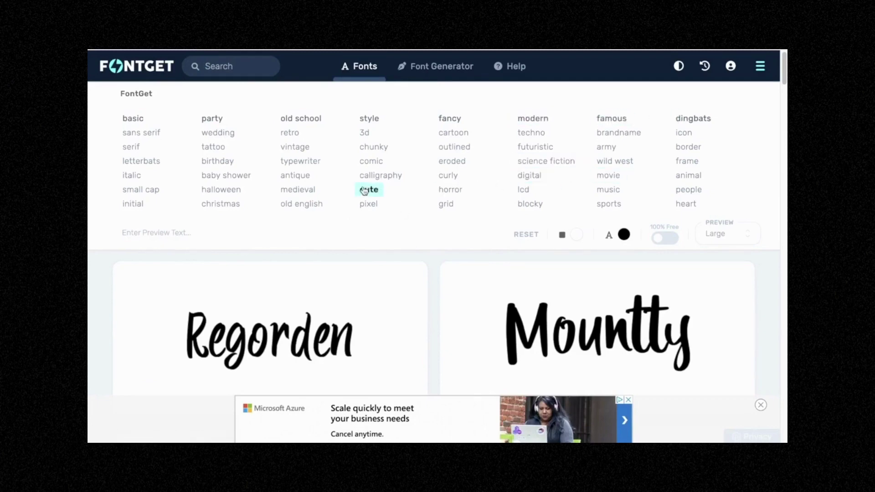
{"action": "left_click", "coordinate": [304, 181]}
- Search the FontGet catalogue for 'Fighter'
{"action": "scroll", "coordinate": [448, 222], "scroll_direction": "down", "scroll_amount": 7}
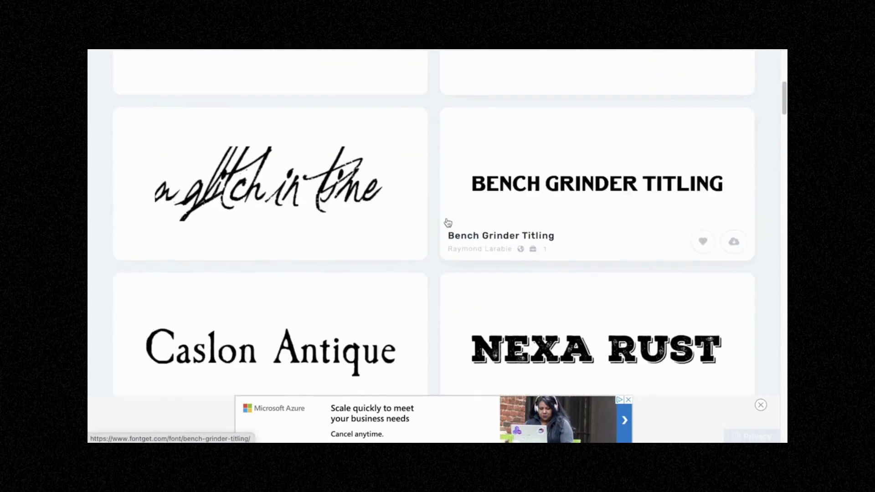
{"action": "scroll", "coordinate": [445, 221], "scroll_direction": "down", "scroll_amount": 5}
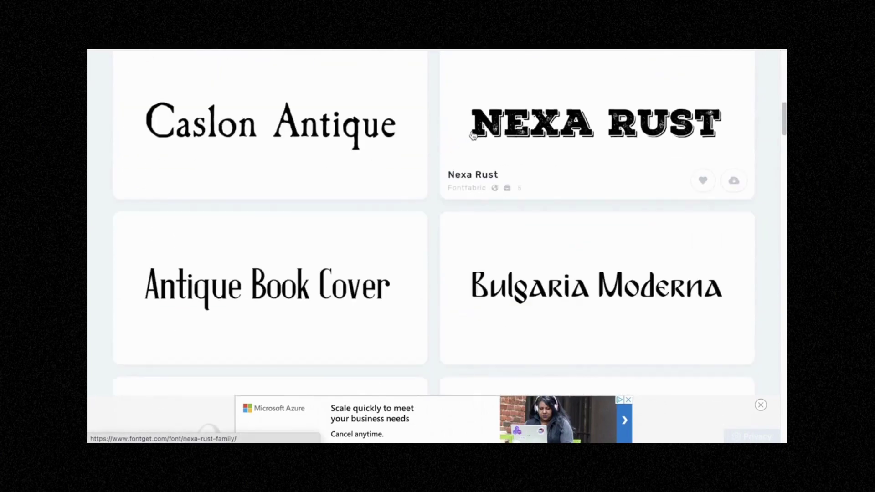
{"action": "scroll", "coordinate": [450, 165], "scroll_direction": "up", "scroll_amount": 12}
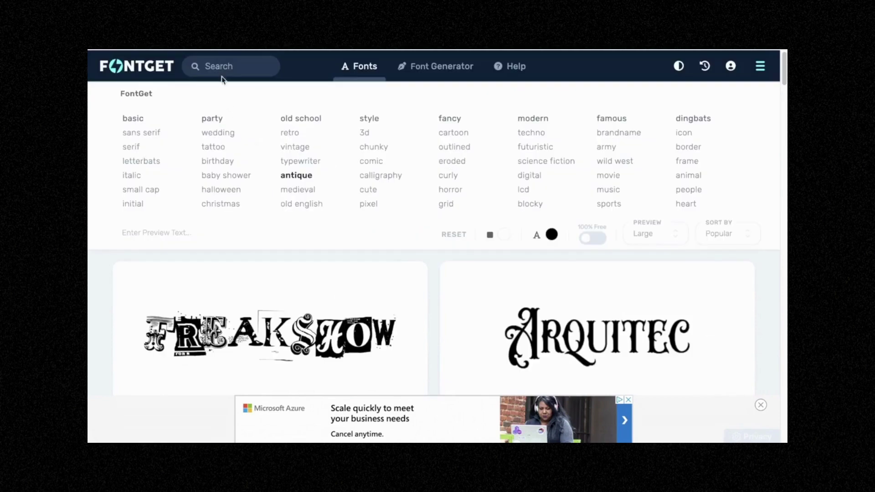
{"action": "left_click", "coordinate": [220, 67]}
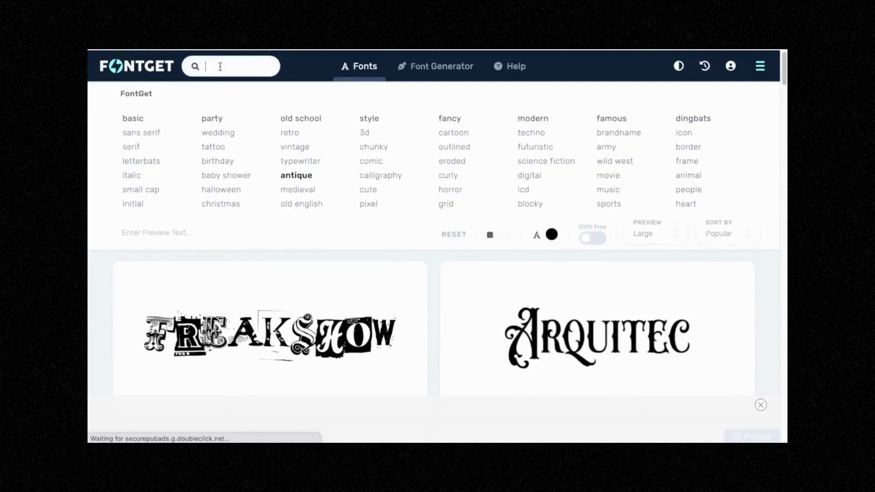
{"action": "type", "text": "Fighter"}
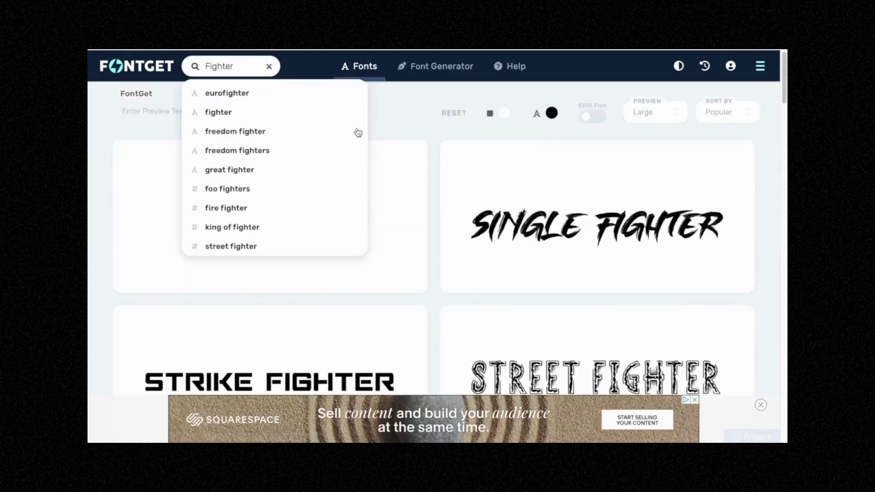
{"action": "left_click", "coordinate": [565, 210]}
- Open the Single Fighter font and change its preview text to FIGHTMONK
{"action": "left_click", "coordinate": [564, 209]}
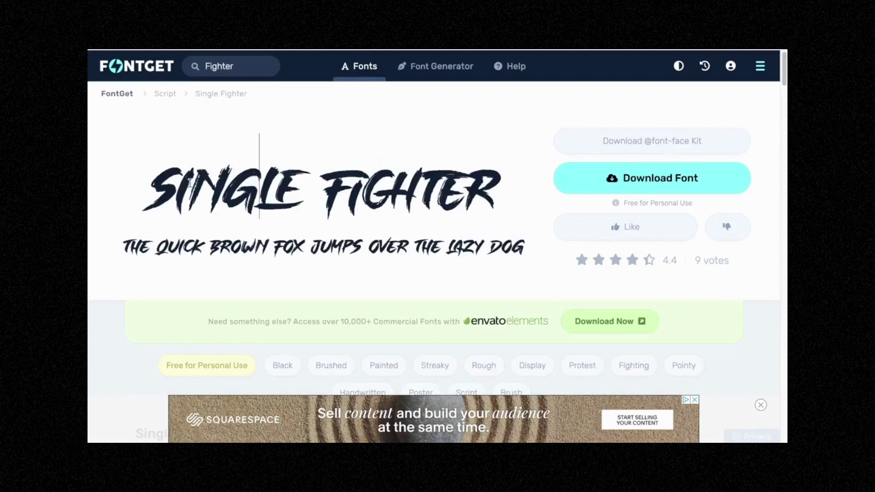
{"action": "left_click_drag", "start_coordinate": [162, 182], "coordinate": [515, 176]}
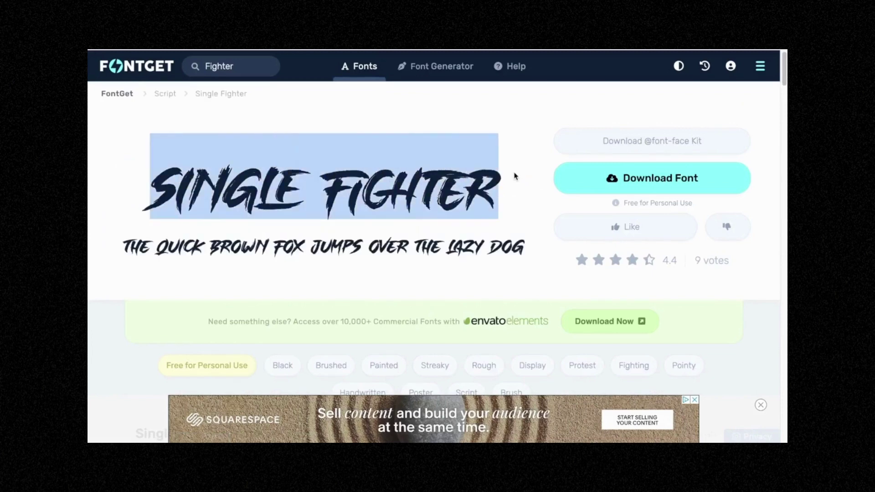
{"action": "type", "text": "FIGHT"}
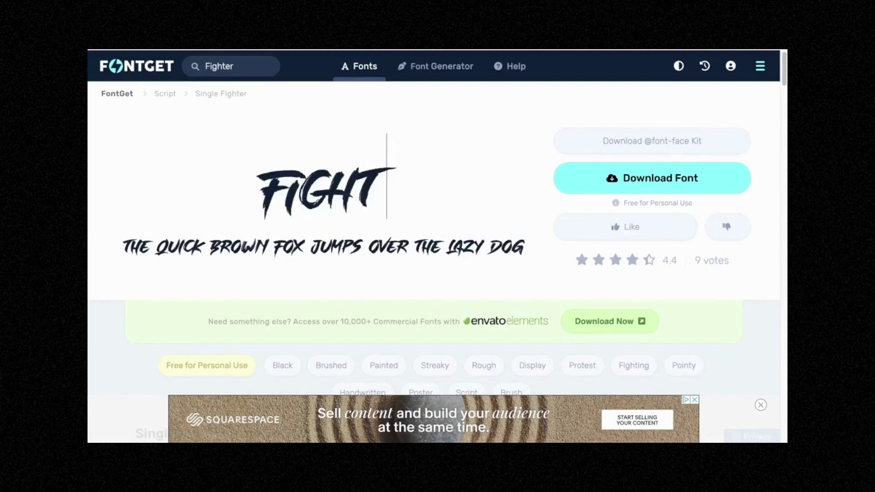
{"action": "type", "text": "MONK"}
- Screenshot the FIGHTMONK preview and switch to the Canva tab
{"action": "key", "text": "super+shift+4"}
{"action": "left_click_drag", "start_coordinate": [179, 149], "coordinate": [465, 226]}
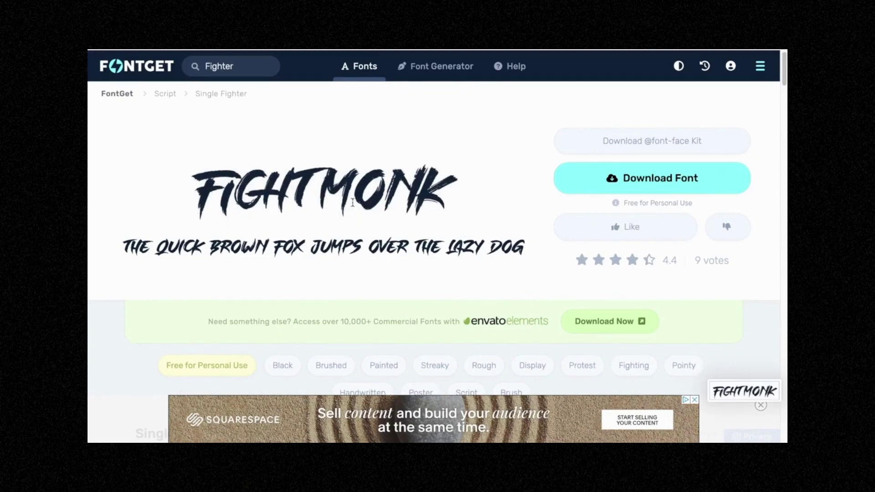
{"action": "key", "text": "ctrl+Tab"}
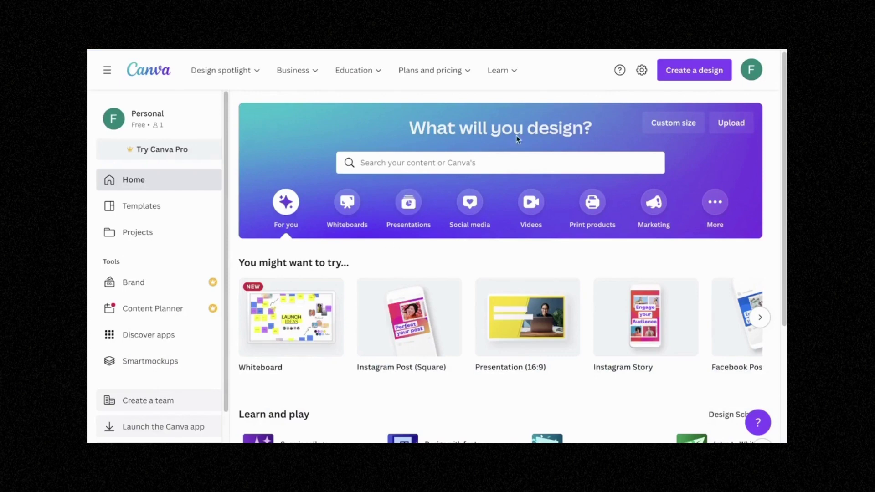
- Create a square Instagram Post design, upload the FIGHTMONK screenshot, and add it to the page
{"action": "left_click", "coordinate": [675, 78]}
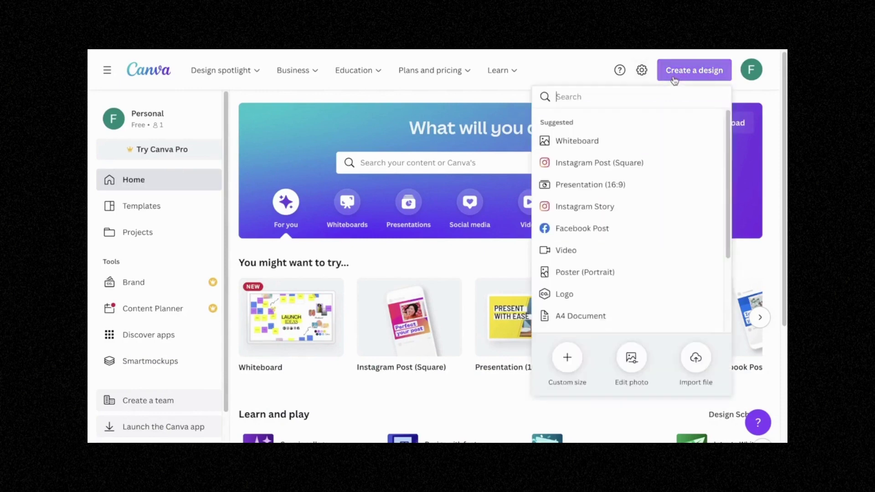
{"action": "left_click", "coordinate": [621, 163]}
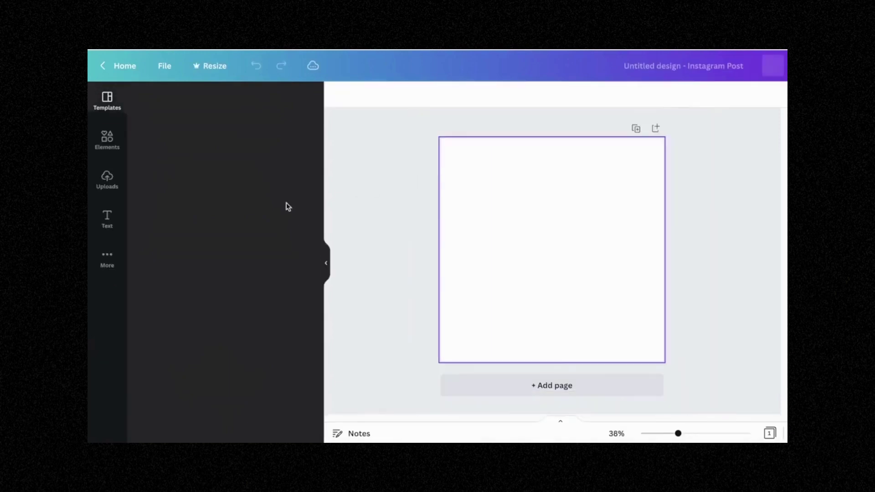
{"action": "left_click", "coordinate": [108, 182]}
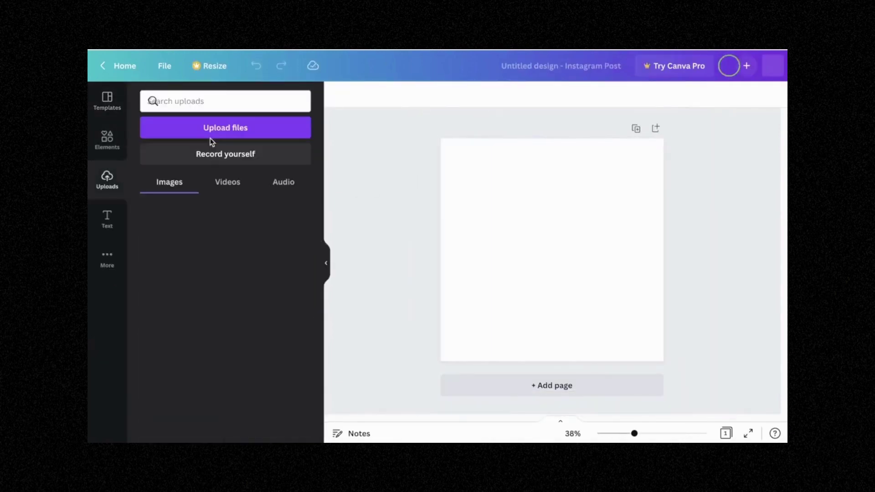
{"action": "left_click", "coordinate": [226, 128]}
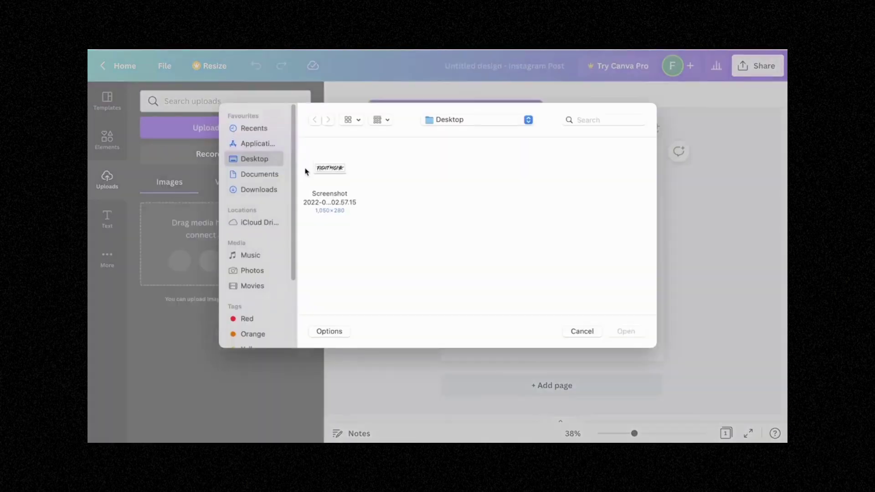
{"action": "left_click", "coordinate": [341, 171]}
{"action": "double_click", "coordinate": [342, 171]}
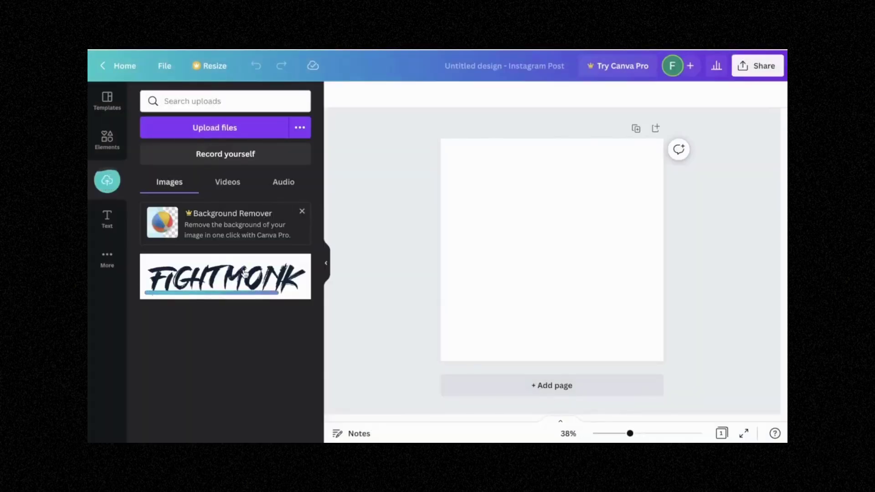
{"action": "left_click", "coordinate": [245, 273]}
- Enlarge the FIGHTMONK image so it spans the middle of the page
{"action": "left_click_drag", "start_coordinate": [625, 230], "coordinate": [660, 202]}
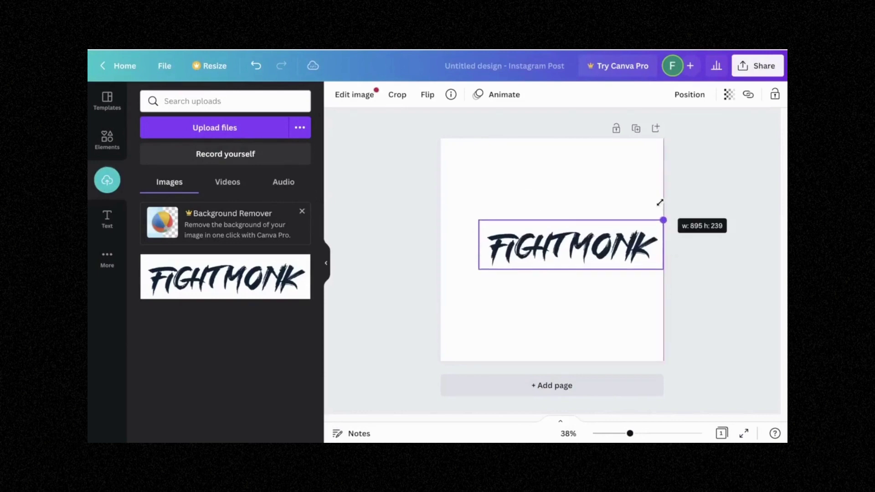
{"action": "left_click_drag", "start_coordinate": [478, 270], "coordinate": [441, 280]}
{"action": "left_click", "coordinate": [374, 267]}
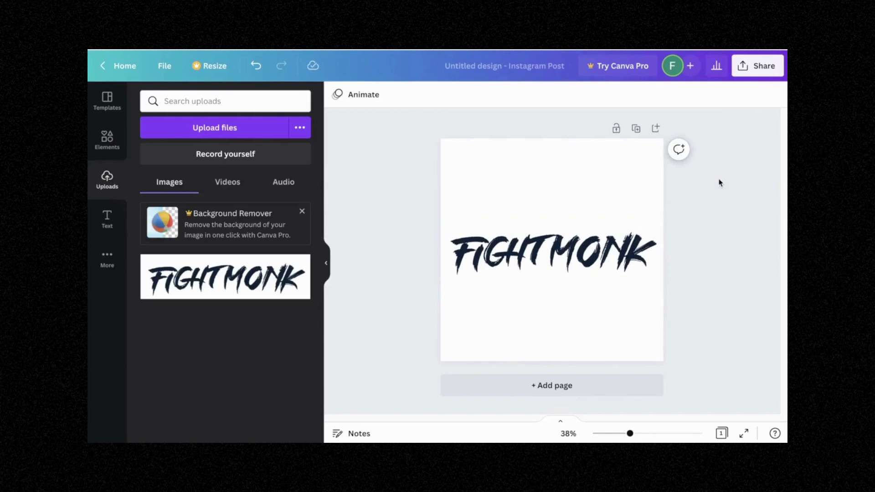
- Download the design as a 1080×1080 px PNG
{"action": "left_click", "coordinate": [742, 68]}
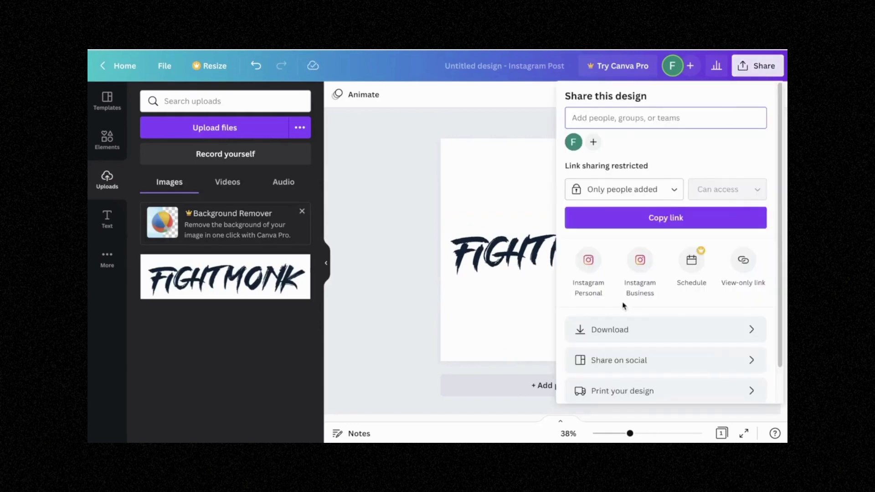
{"action": "left_click", "coordinate": [617, 329]}
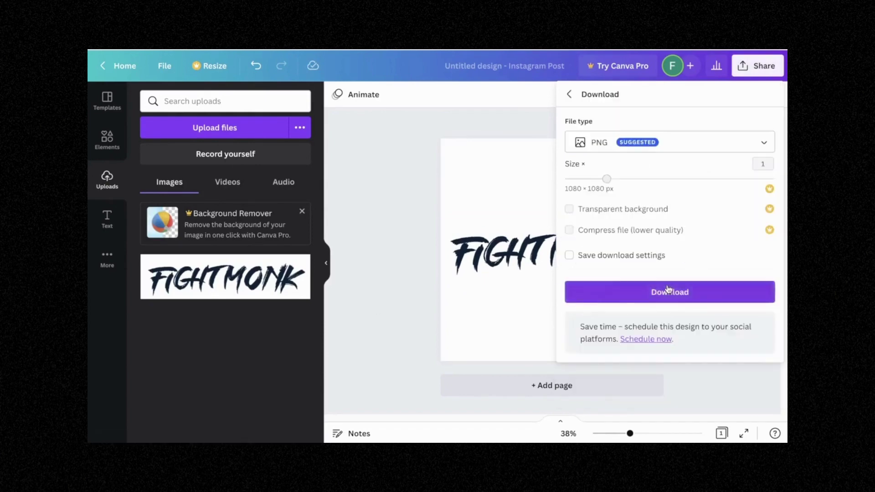
{"action": "left_click", "coordinate": [668, 291]}
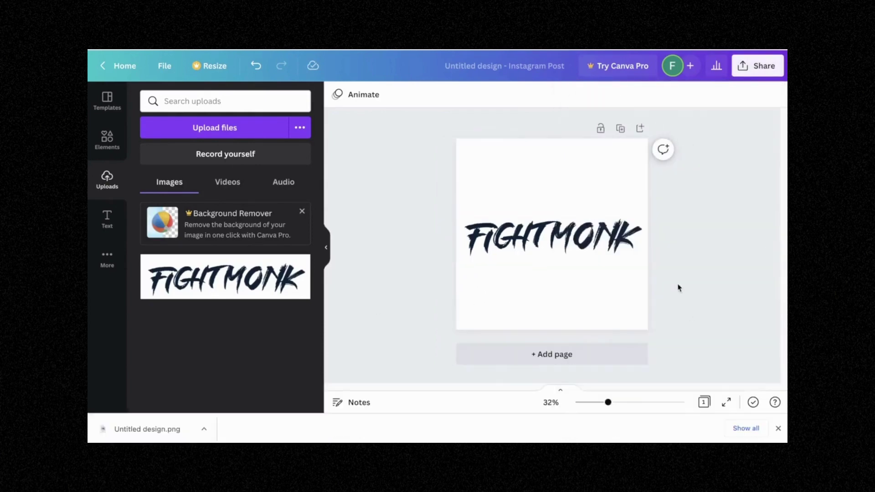